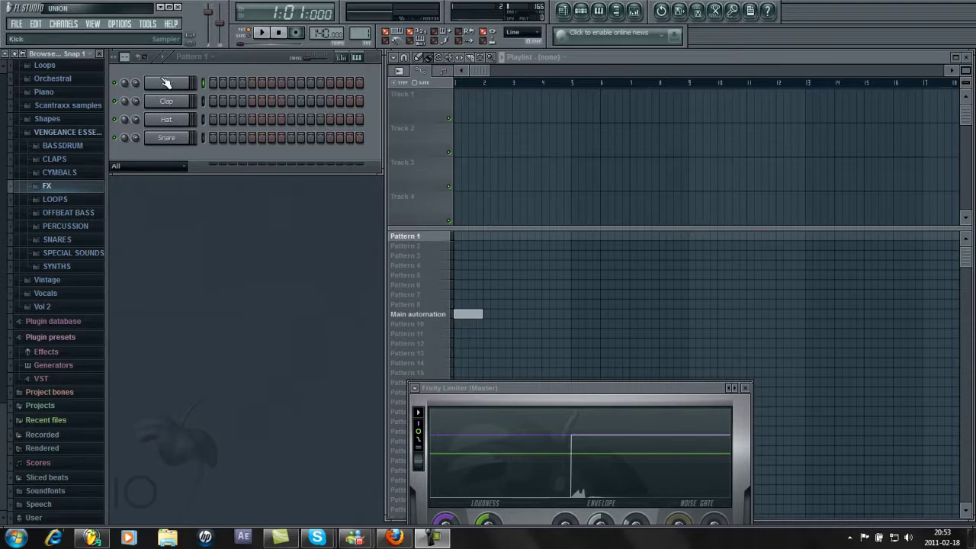
Step: Replace the Kick channel with the Nexus synth
left_click(166, 84)
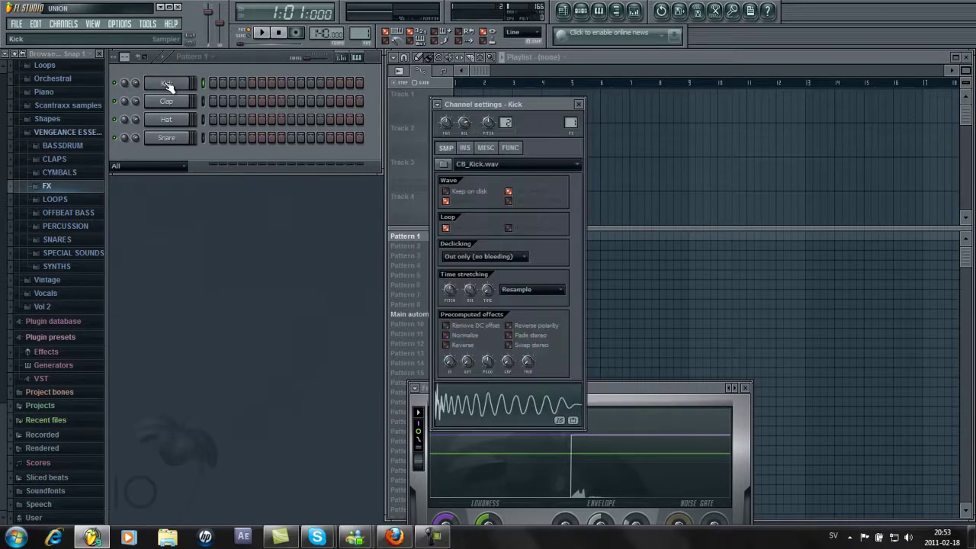
left_click(168, 103)
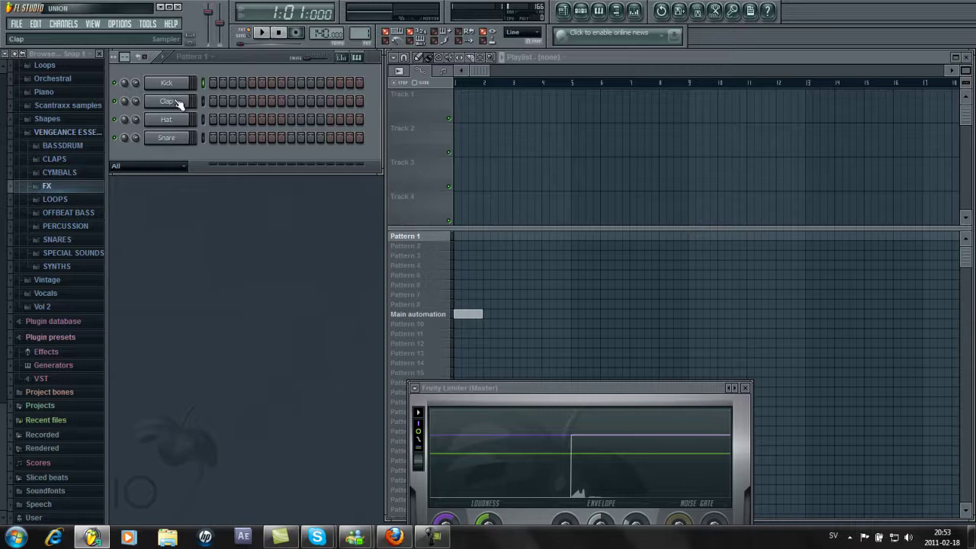
left_click(161, 84)
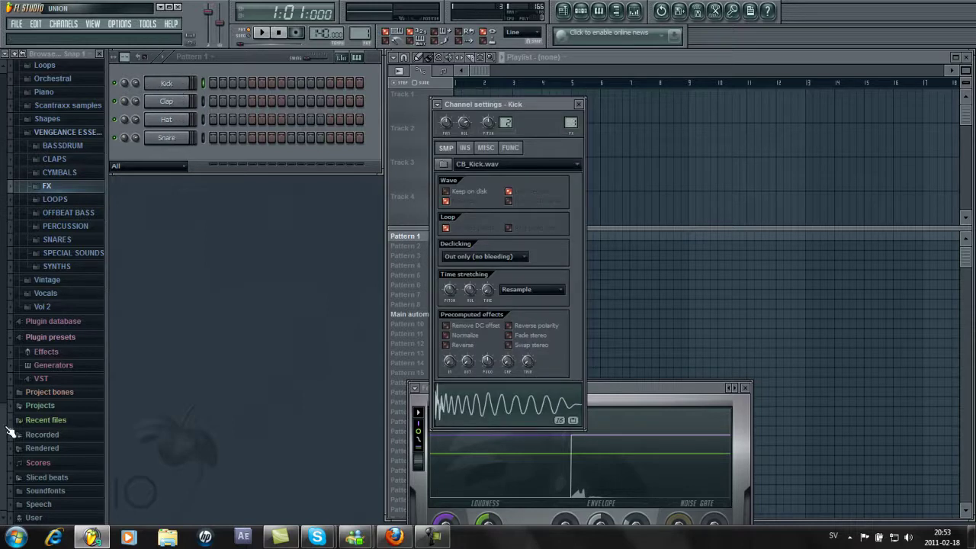
right_click(192, 83)
mouse_move(246, 222)
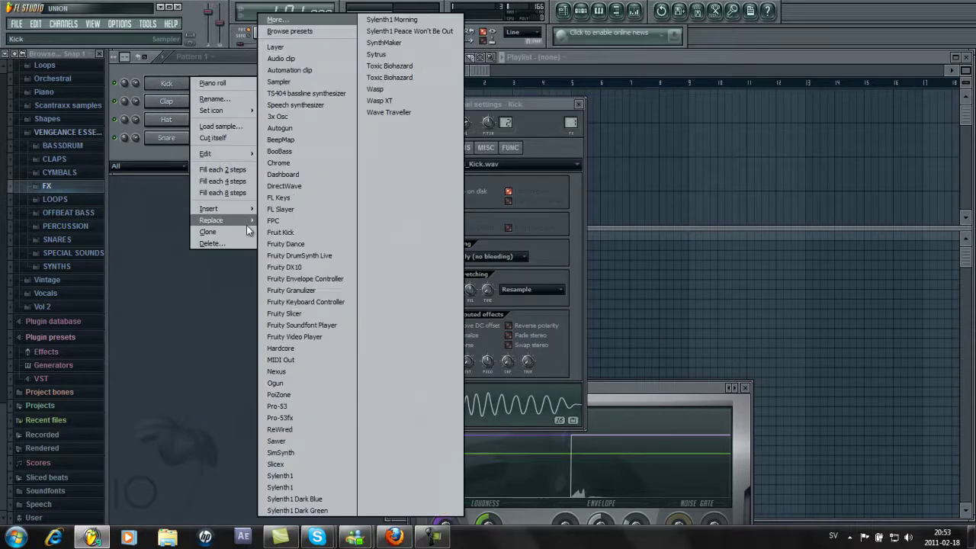
left_click(292, 371)
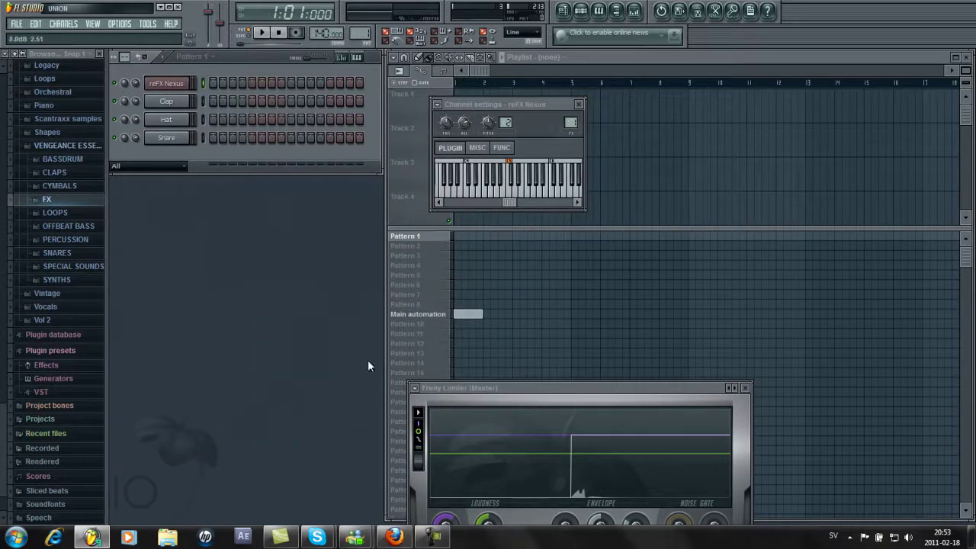
Step: Open the Nexus interface and load the LD Dutch Style 2 preset from the Dance Leads category
left_click(187, 83)
left_click(187, 83)
left_click_drag(345, 135, 533, 92)
left_click(493, 185)
scroll(591, 197, "down", 4)
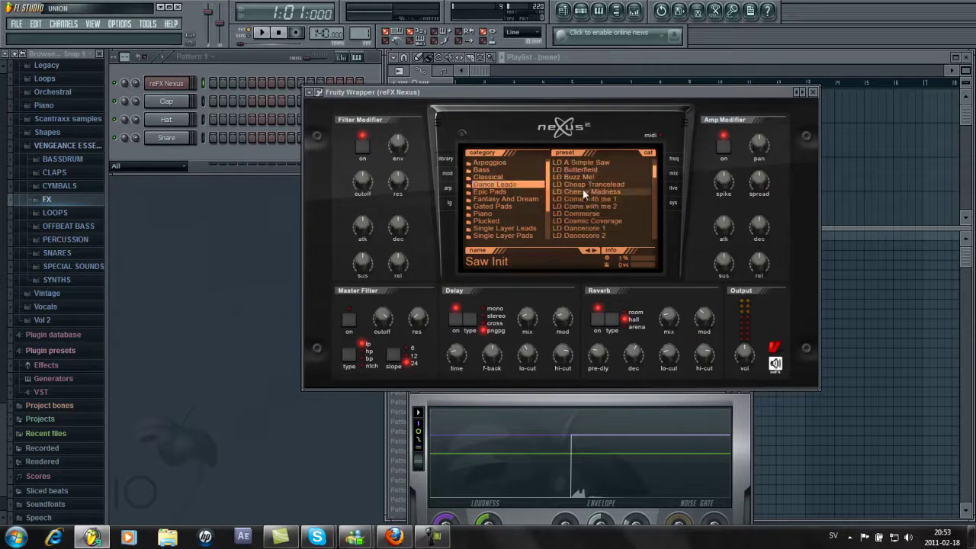
left_click(582, 186)
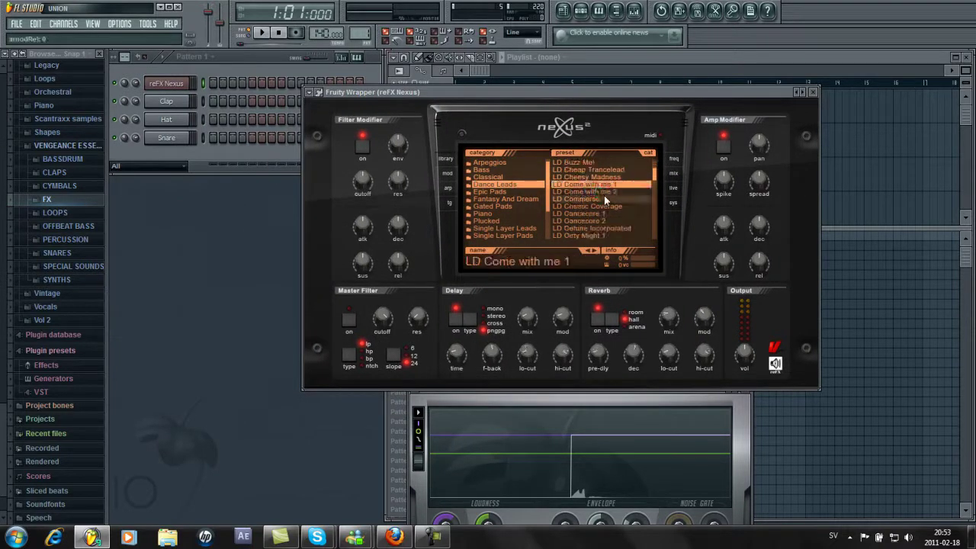
scroll(604, 196, "down", 3)
left_click(583, 198)
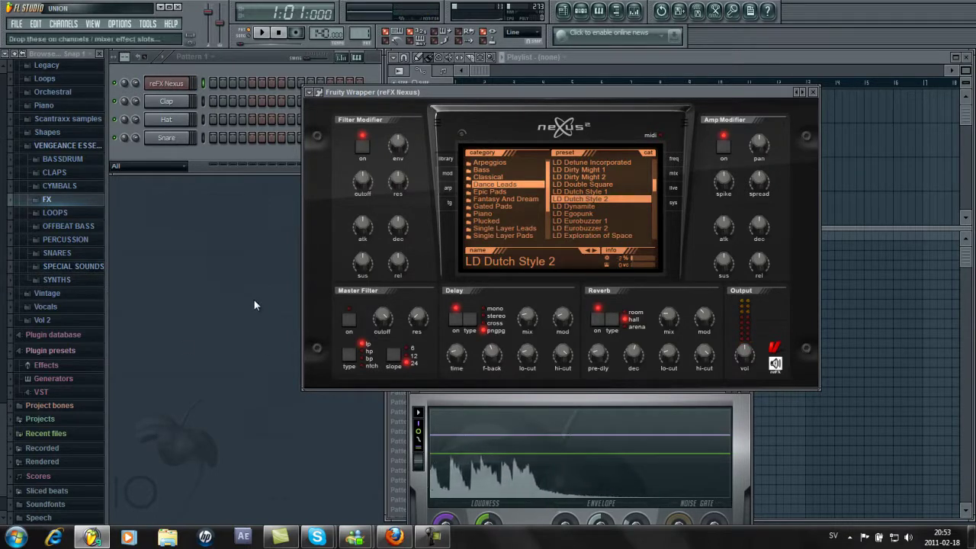
Step: Bring up the reFX Nexus channel settings and arrange them so they do not overlap the synth window
left_click(166, 83)
left_click(166, 83)
left_click_drag(492, 91, 613, 214)
left_click_drag(555, 102, 559, 74)
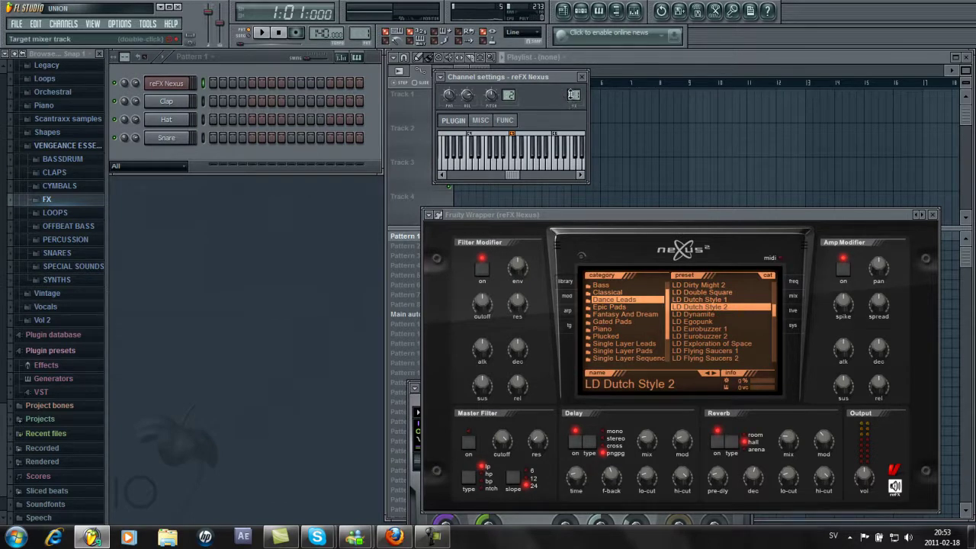
Step: Open the mixer and reposition it so the effect slots of Insert 1 are accessible
left_click(114, 24)
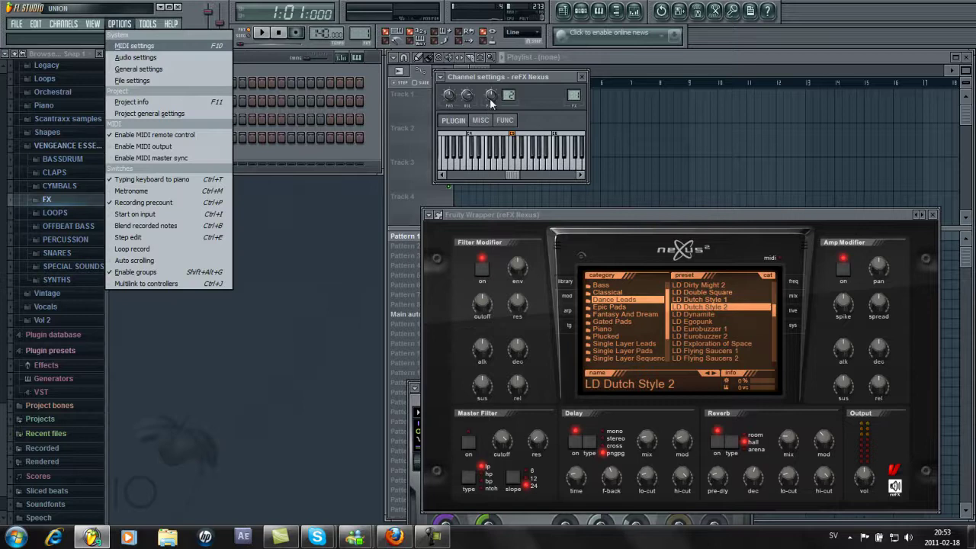
left_click(91, 25)
left_click(91, 25)
left_click(115, 90)
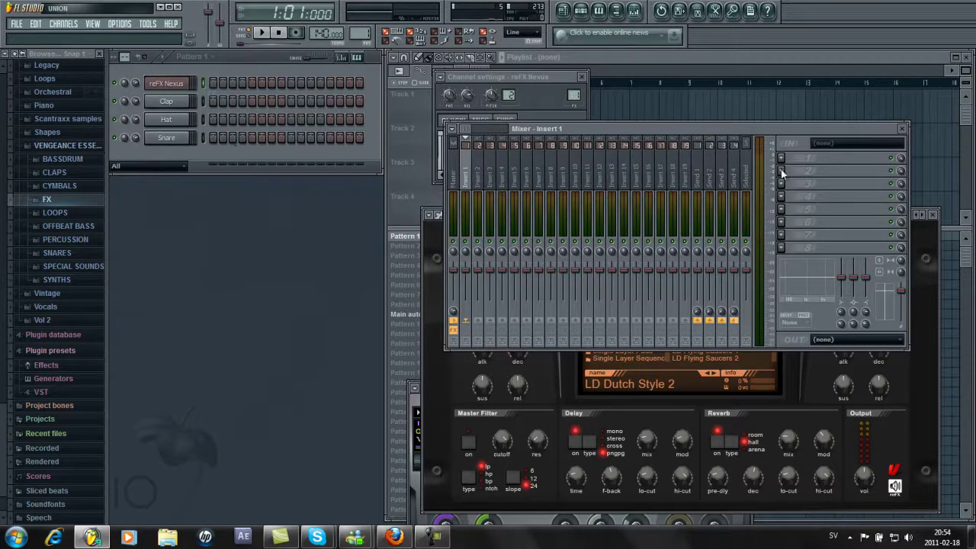
left_click_drag(709, 126, 628, 104)
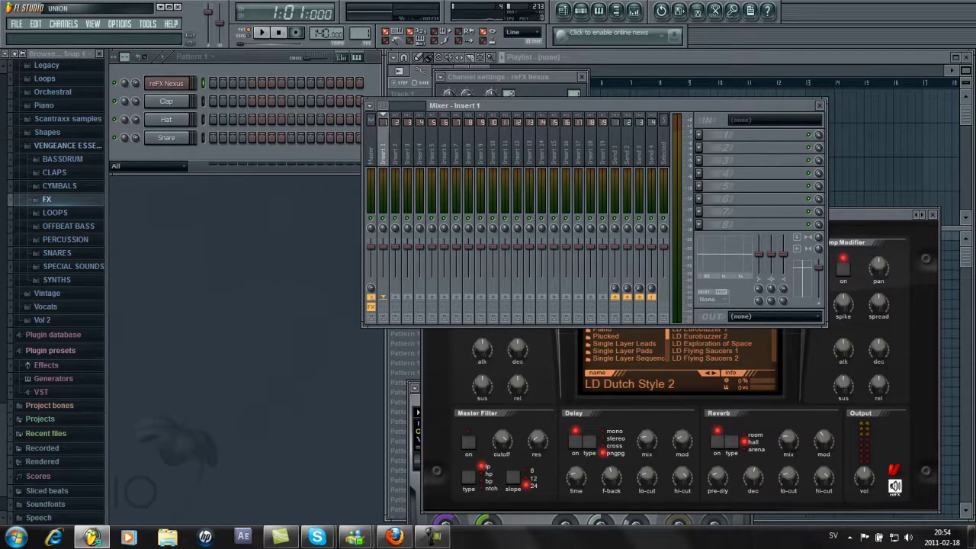
Step: Load Maximus into the first effect slot of Insert 1 and bring its window in front of the mixer
left_click(703, 138)
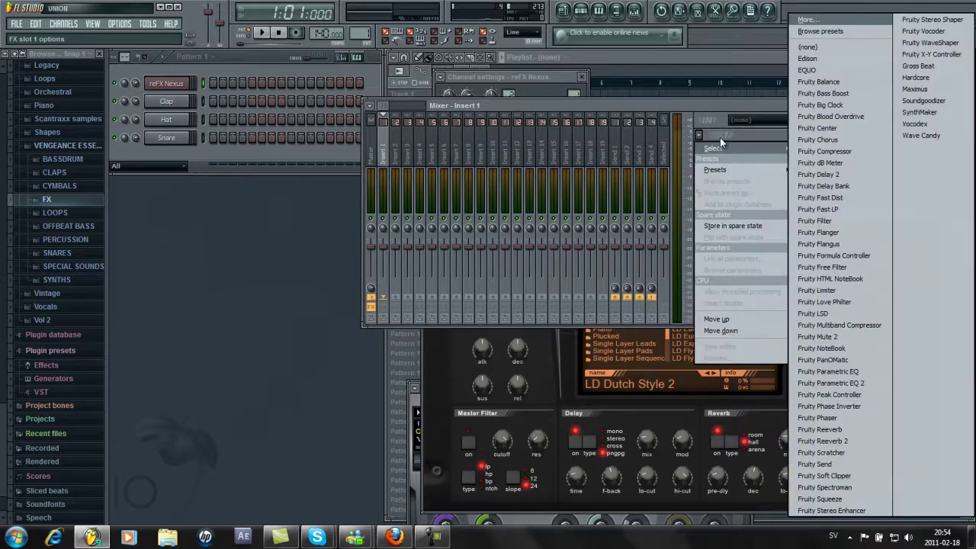
left_click(914, 89)
left_click_drag(226, 134, 489, 105)
left_click_drag(801, 106, 872, 92)
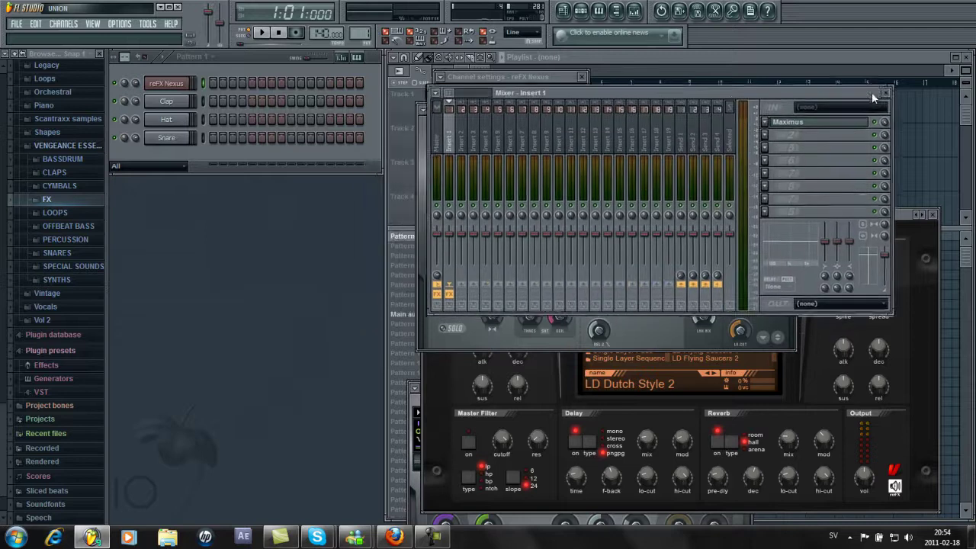
left_click_drag(717, 90, 684, 77)
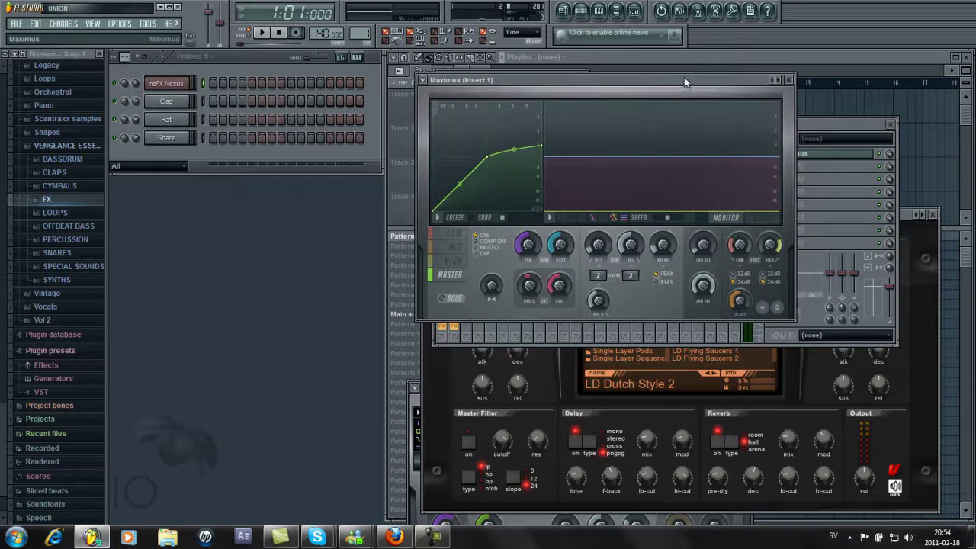
Step: Review the compression curves of the low, mid and high bands in Maximus
left_click(450, 234)
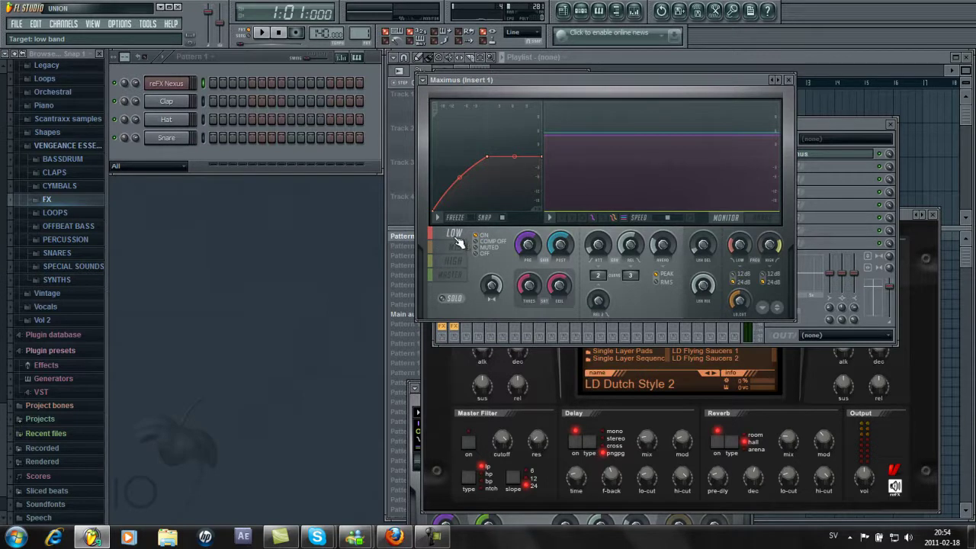
left_click(461, 249)
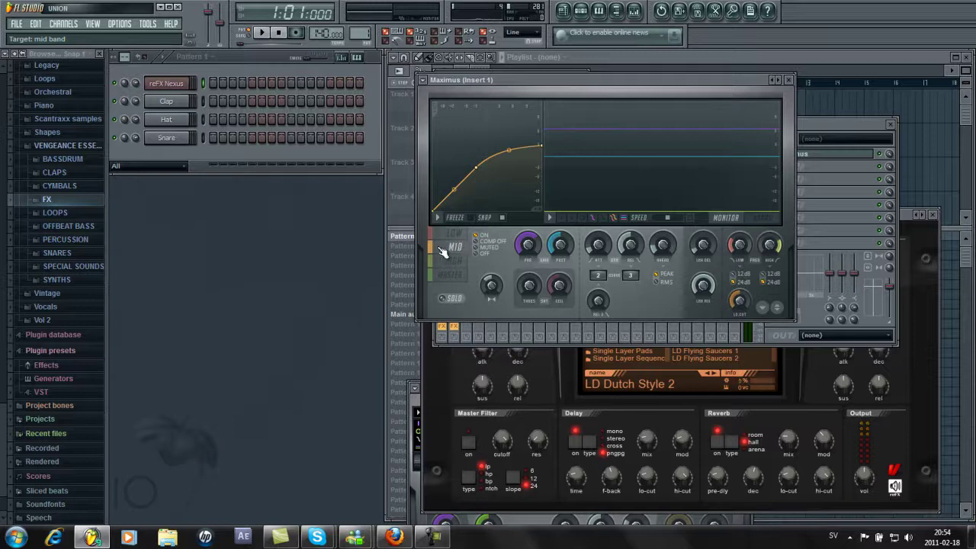
left_click(456, 261)
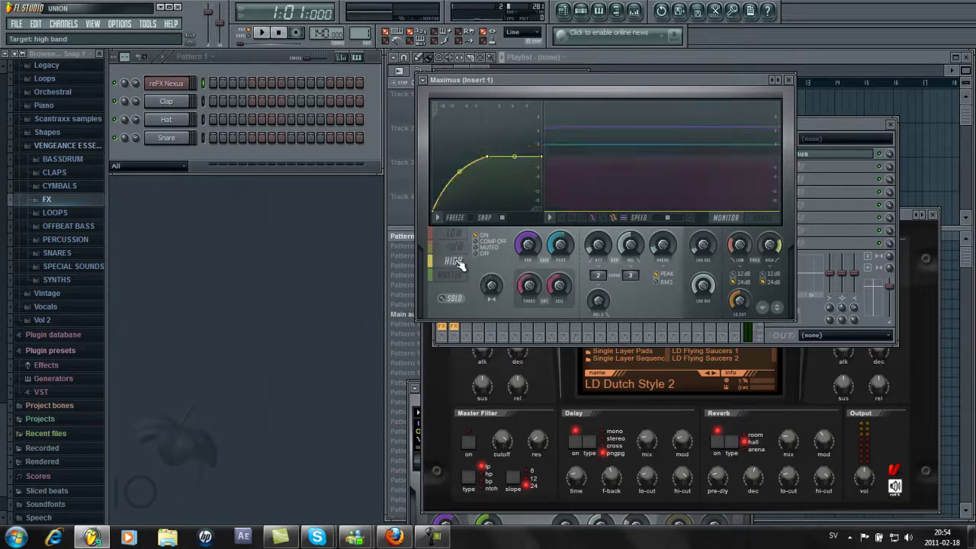
left_click(456, 248)
left_click(454, 233)
Step: Open the piano roll for the reFX Nexus channel and audition a few keys
right_click(160, 85)
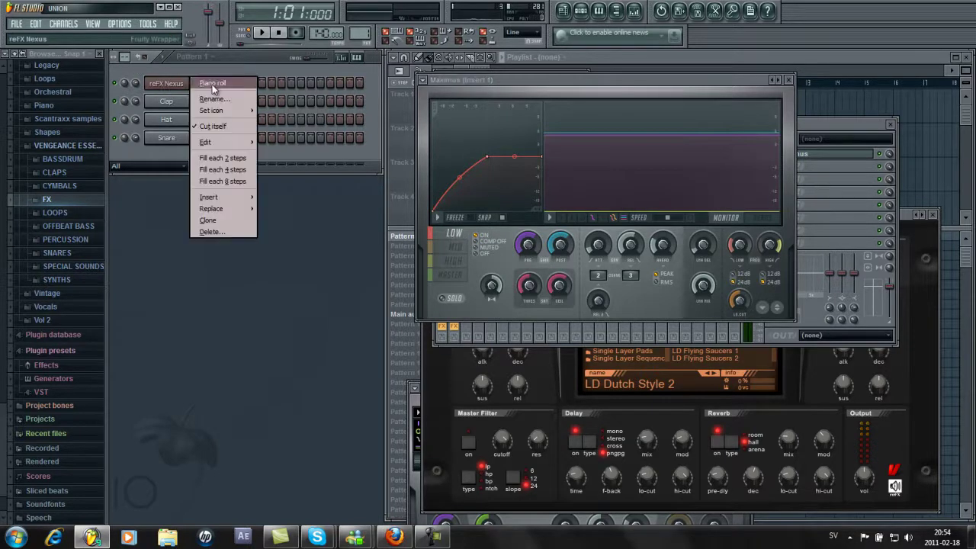
left_click(880, 128)
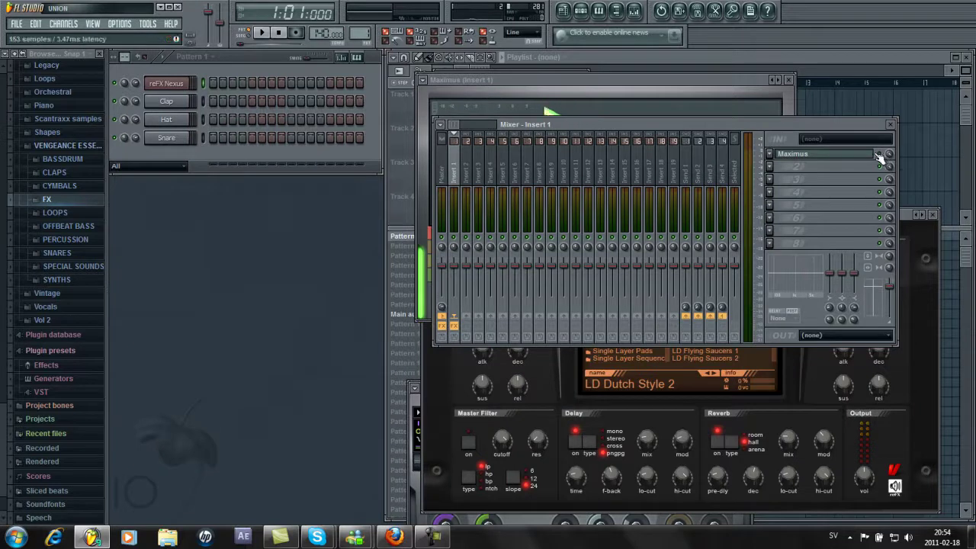
right_click(177, 84)
left_click(212, 83)
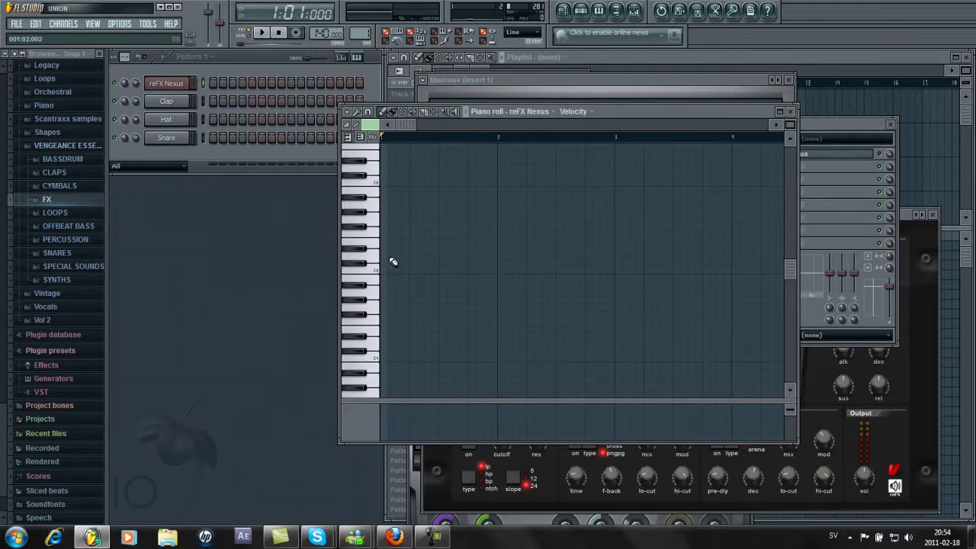
left_click(381, 193)
left_click(370, 257)
left_click(370, 192)
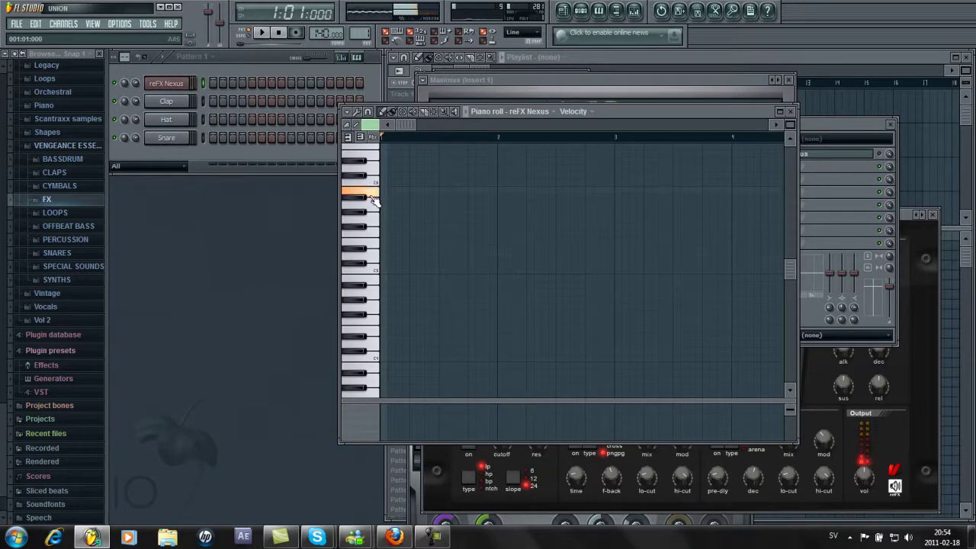
Step: Draw the first bar of a melody with one note per beat: A5, A5, F5 and E5
left_click(385, 205)
left_click(415, 205)
left_click(444, 233)
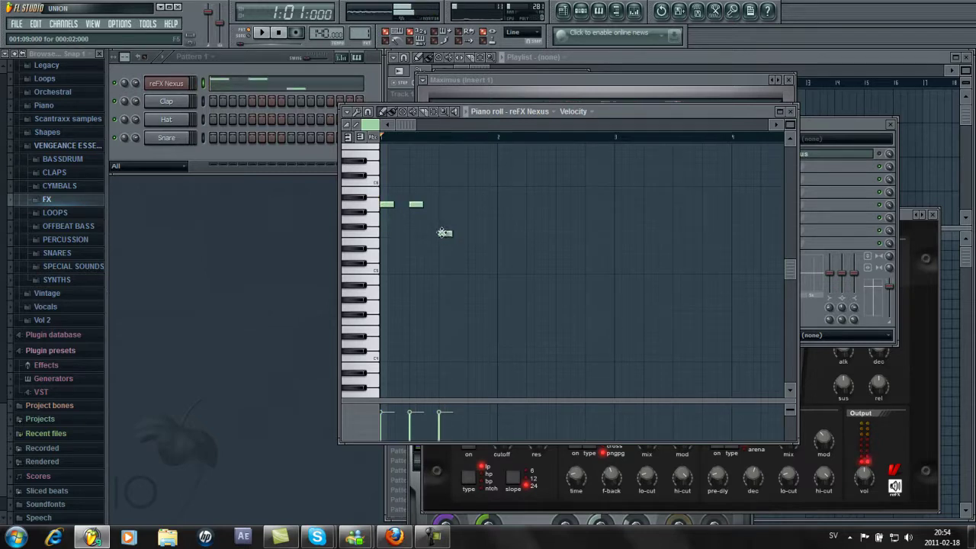
left_click(475, 240)
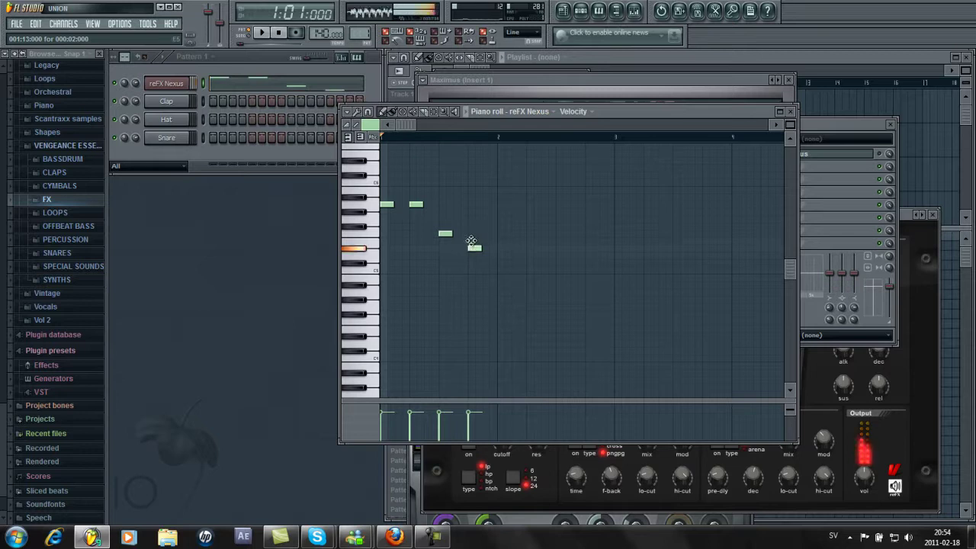
Step: Set the project tempo to 150 and play back the opening notes
key("space")
key("space")
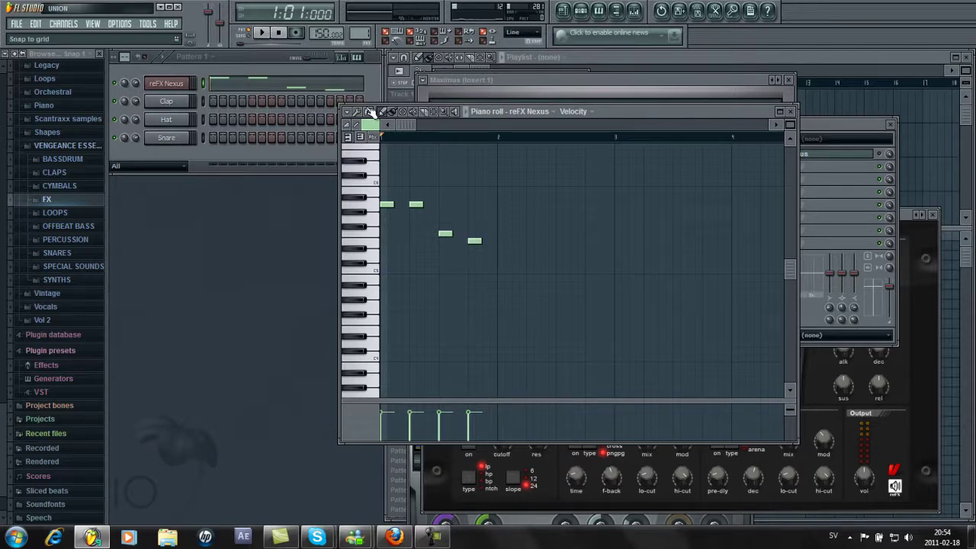
key("space")
key("space")
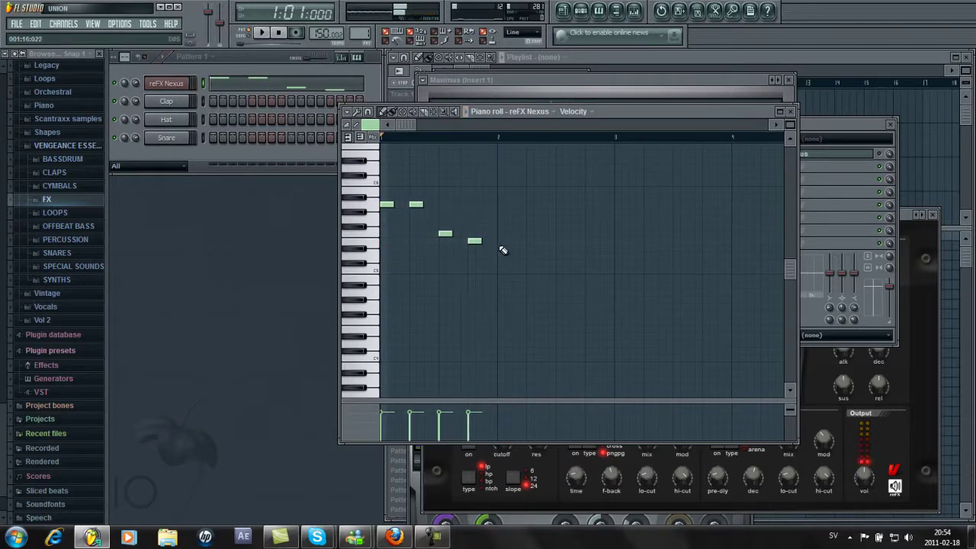
Step: Draw bar 2 of the melody as D5 and three E5 notes on the beats, with an off-beat D5 at the end
left_click(500, 255)
left_click(530, 242)
left_click(559, 242)
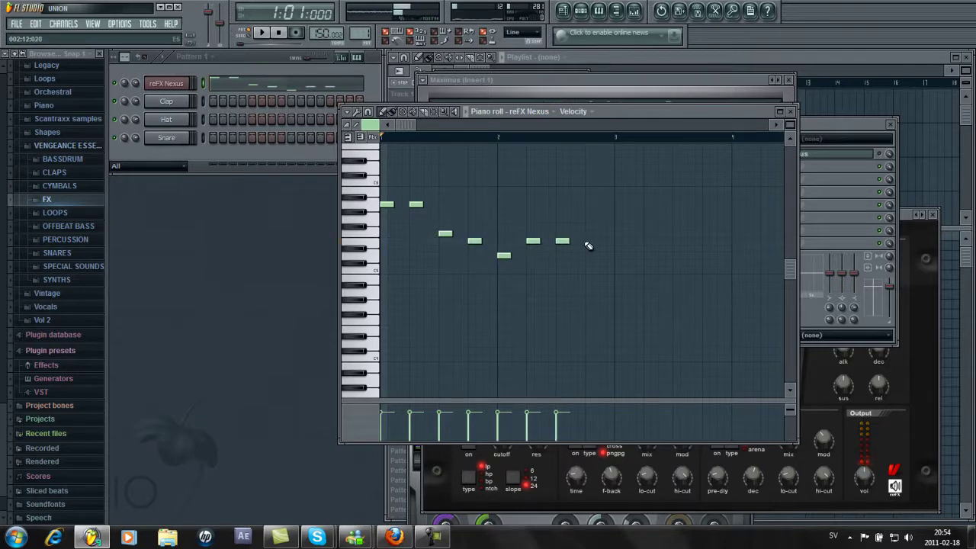
left_click(588, 242)
left_click(602, 256)
Step: Draw bar 3 as three F5 notes, G5 and an off-beat F5, followed by an E5 at the start of bar 4
left_click(619, 228)
left_click_drag(620, 228, 621, 234)
left_click(646, 233)
left_click(676, 233)
left_click(707, 234)
right_click(708, 235)
left_click(704, 221)
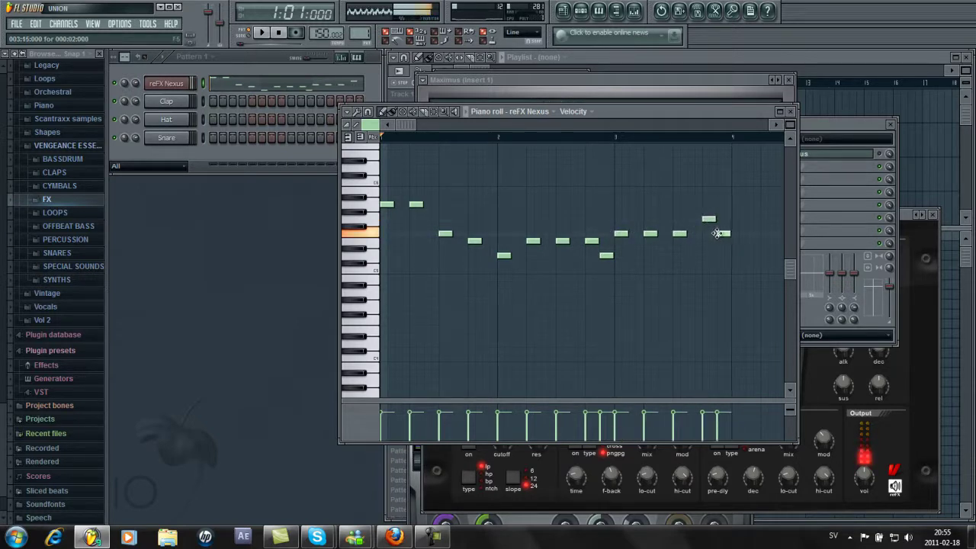
left_click(715, 235)
left_click_drag(716, 233, 723, 234)
left_click(737, 241)
Step: Maximize the piano roll, complete bar 4 with E5, E5, D5, E5 and B4, and play the melody back
left_click(782, 112)
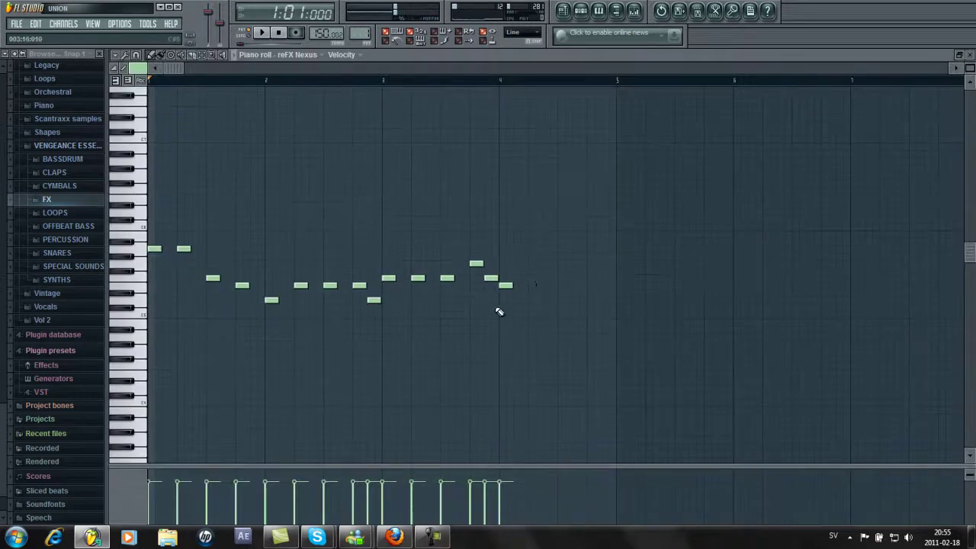
left_click(536, 285)
left_click(568, 287)
left_click_drag(568, 287, 560, 287)
left_click(577, 300)
left_click(592, 285)
left_click(602, 314)
left_click_drag(600, 317, 602, 323)
key("space")
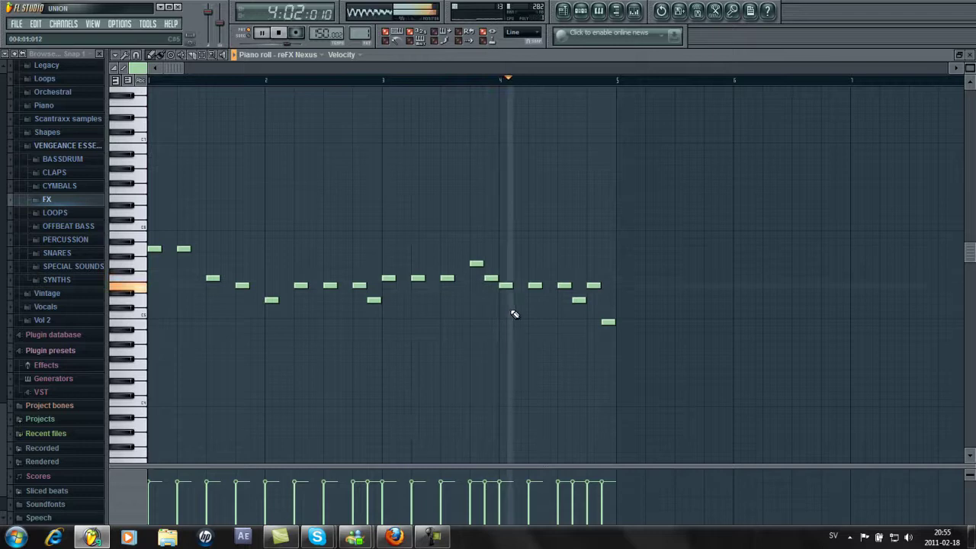
key("space")
Step: Lower the first note to A4 and the second and third notes to E5, then play back the revised melody
left_click_drag(156, 235, 174, 337)
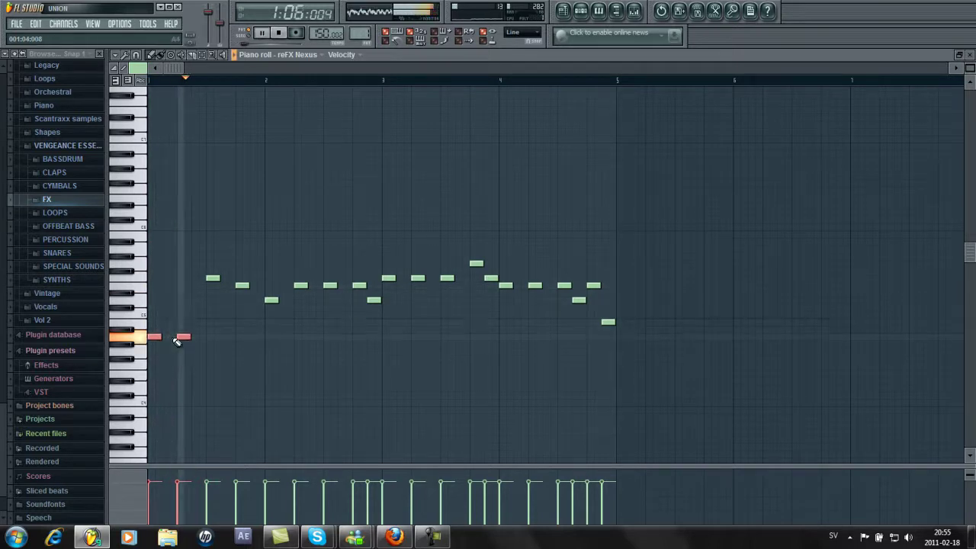
key("space")
mouse_move(212, 277)
left_mouse_down()
mouse_move(206, 292)
mouse_move(212, 285)
left_mouse_up()
left_click_drag(183, 336, 181, 285)
key("space")
key("space")
Step: Delete all the notes in the Nexus piano roll
key("ctrl+a")
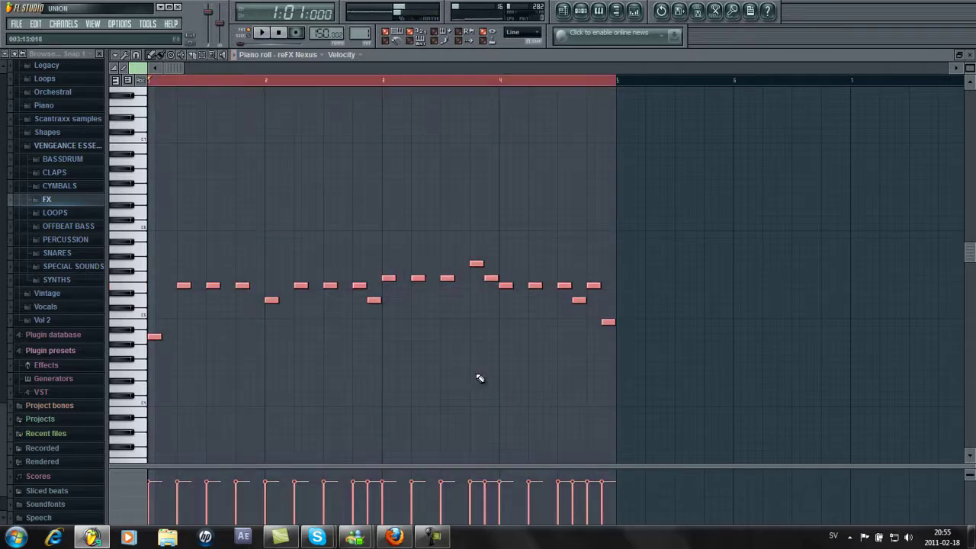
key("Delete")
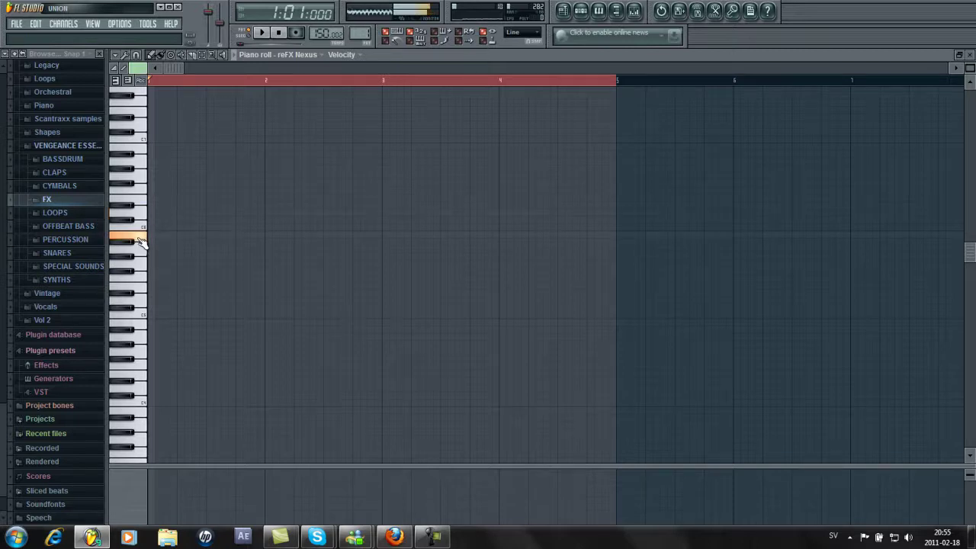
Step: Start a new melody with A5, three E6 notes on the following beats, and a D6 around the start of bar 2
left_click(153, 248)
left_click_drag(180, 219, 183, 198)
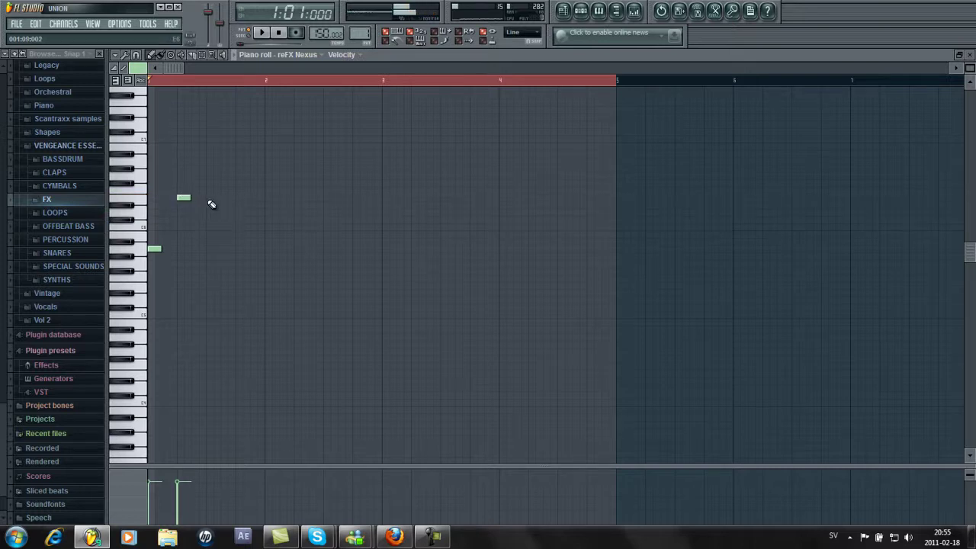
left_click(212, 199)
left_click(241, 199)
left_click(260, 213)
Step: Set the snap to 1/4 step and move the D6 note slightly earlier, just ahead of bar 2
left_click(136, 56)
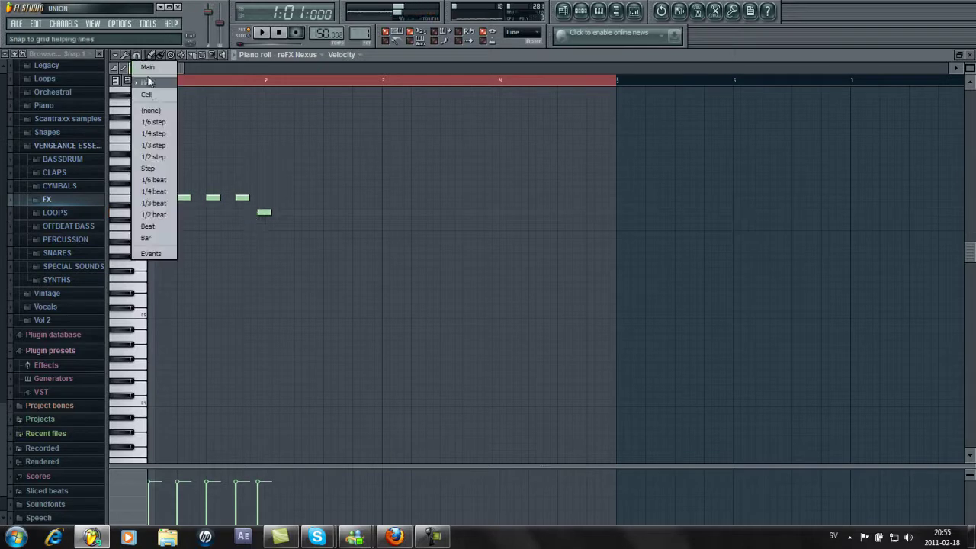
left_click(156, 134)
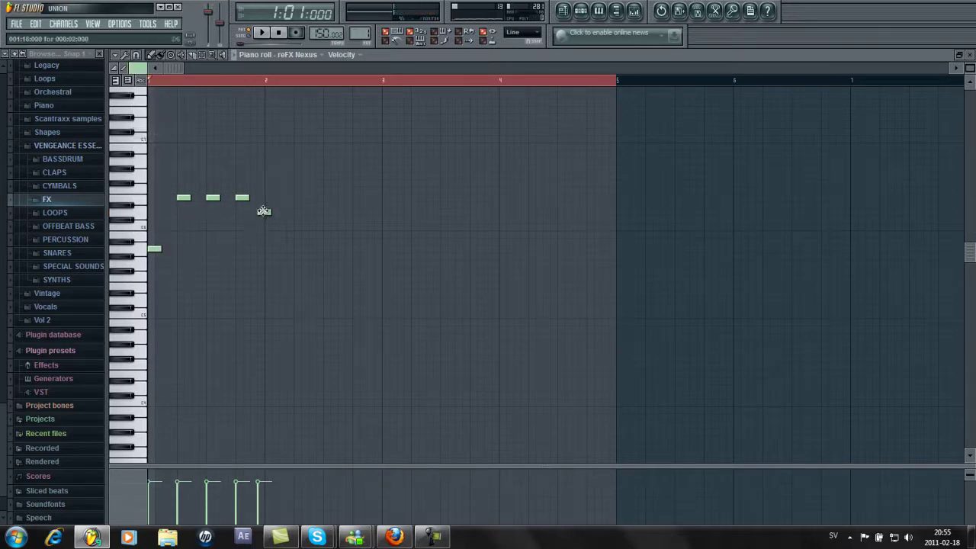
key("space")
key("space")
left_click_drag(264, 214, 257, 213)
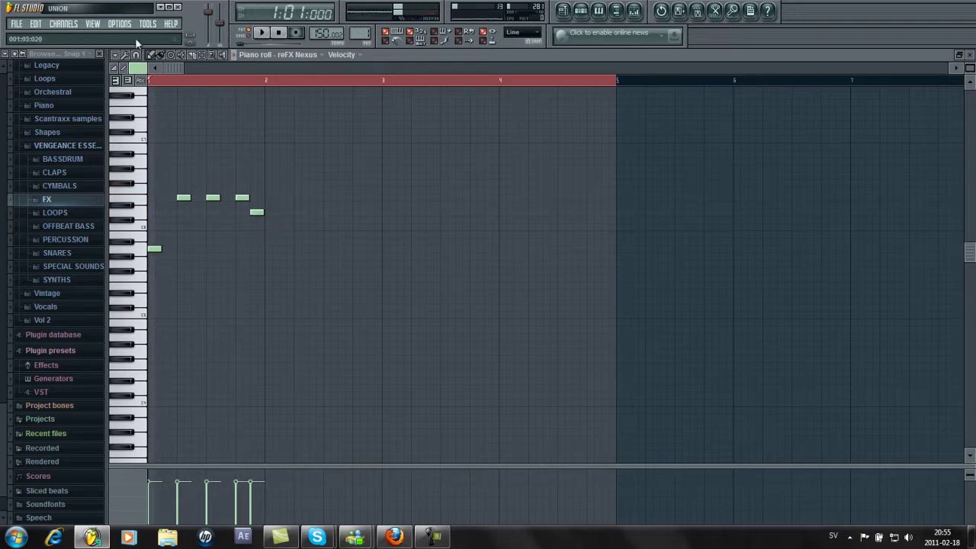
Step: Set the snap to Cell, add three D6 notes in bar 2 and place a B5 just before bar 3
left_click(136, 54)
left_click(157, 96)
left_click(285, 213)
left_click(315, 214)
left_click(345, 214)
left_click_drag(361, 240, 368, 235)
Step: Fill bar 3 with three C6 and two E6 notes, place an A#5 at the start of bar 4, and play the melody back
left_click(385, 227)
left_click(412, 228)
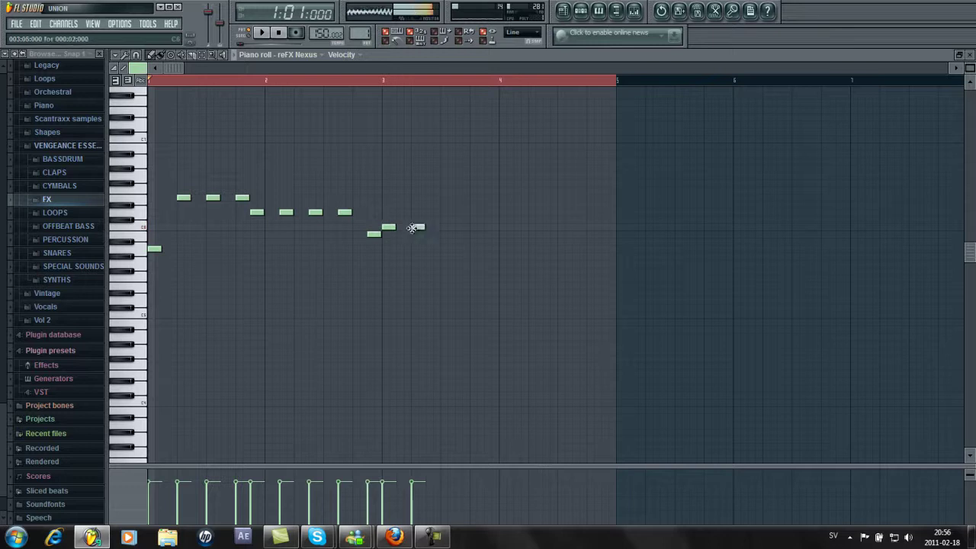
left_click(442, 227)
left_click_drag(451, 204, 501, 243)
left_click(488, 198)
left_click(501, 214)
key("space")
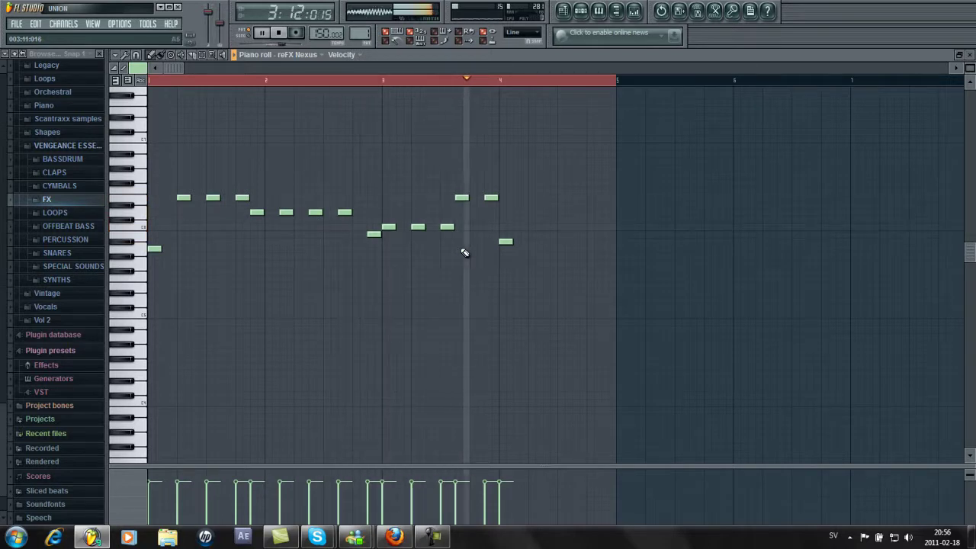
key("space")
Step: Raise the first note of bar 4 to B5, complete the bar with B5, B5, C6 and B5, and play it back
left_click_drag(505, 241, 533, 232)
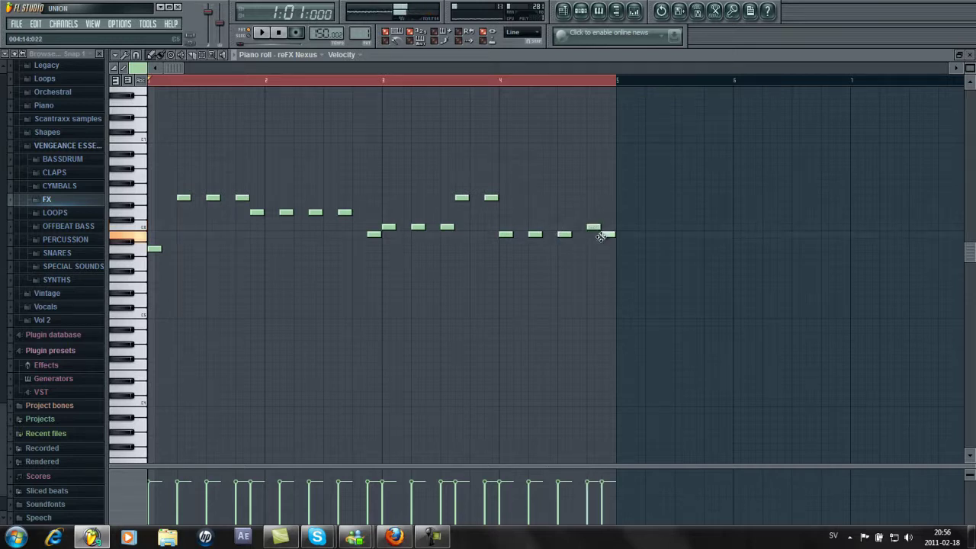
key("space")
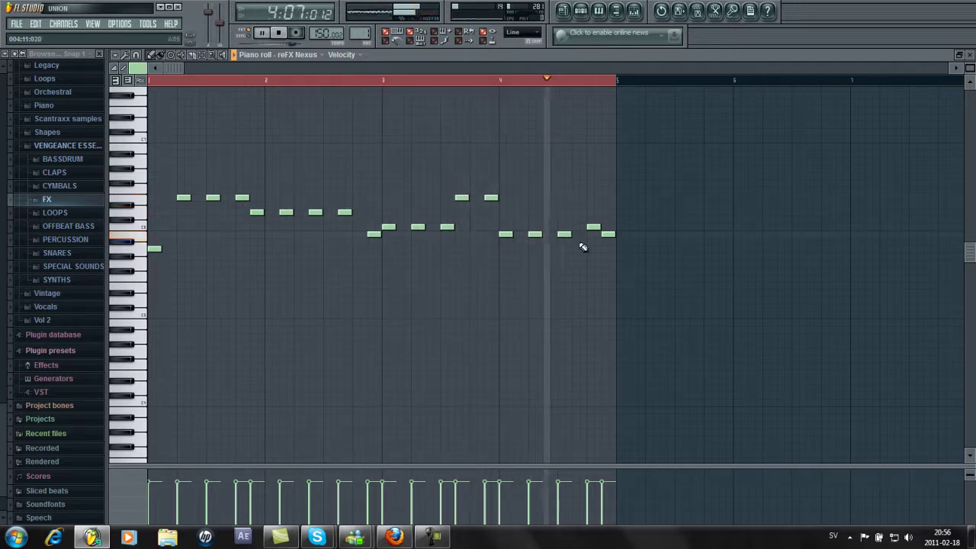
key("space")
Step: Add four low offbeat notes per bar, A4, G4, F4 and E4 for bars 1 to 4, and play the pattern back
scroll(183, 290, "down", 2)
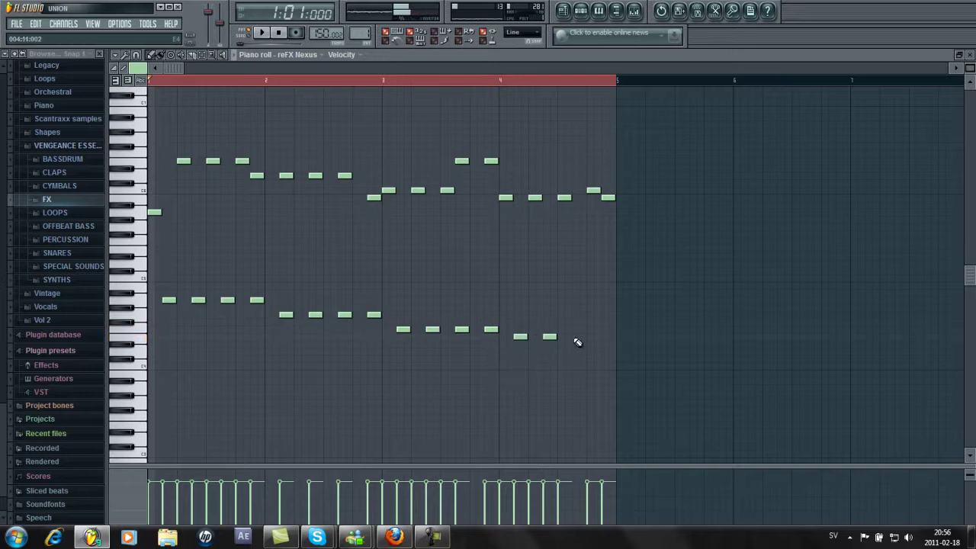
left_click(603, 337)
key("space")
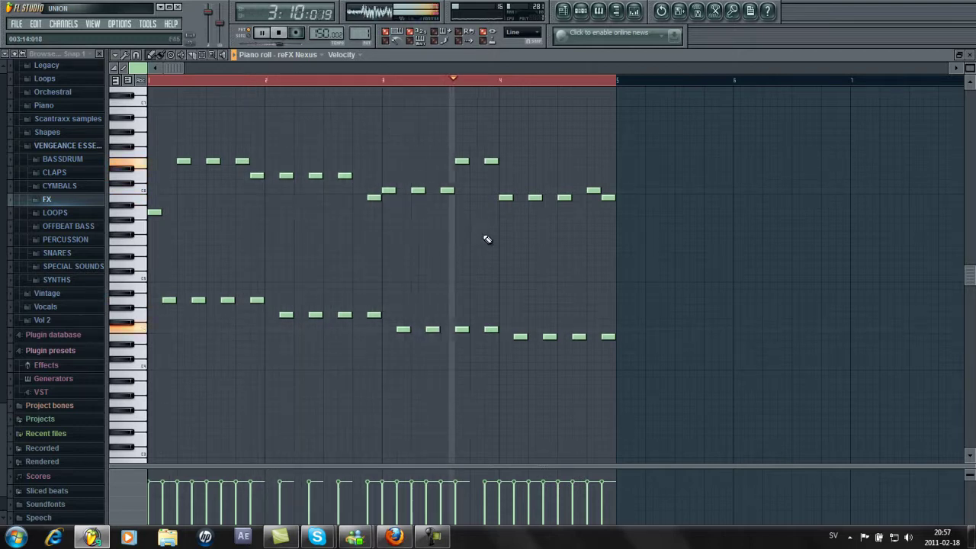
key("space")
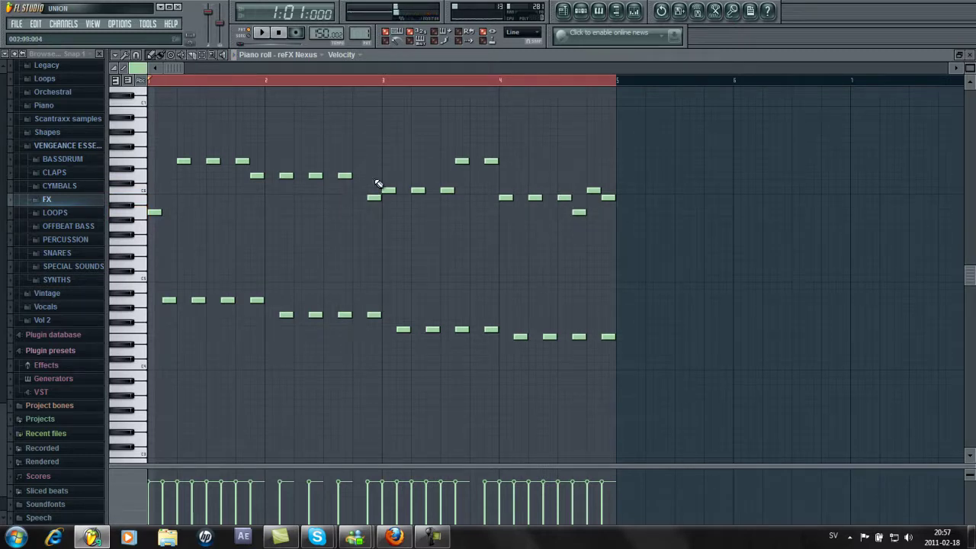
Step: Add an A5 late in bar 4 and an E6 near the end of bar 2, and play back the revised melody
key("space")
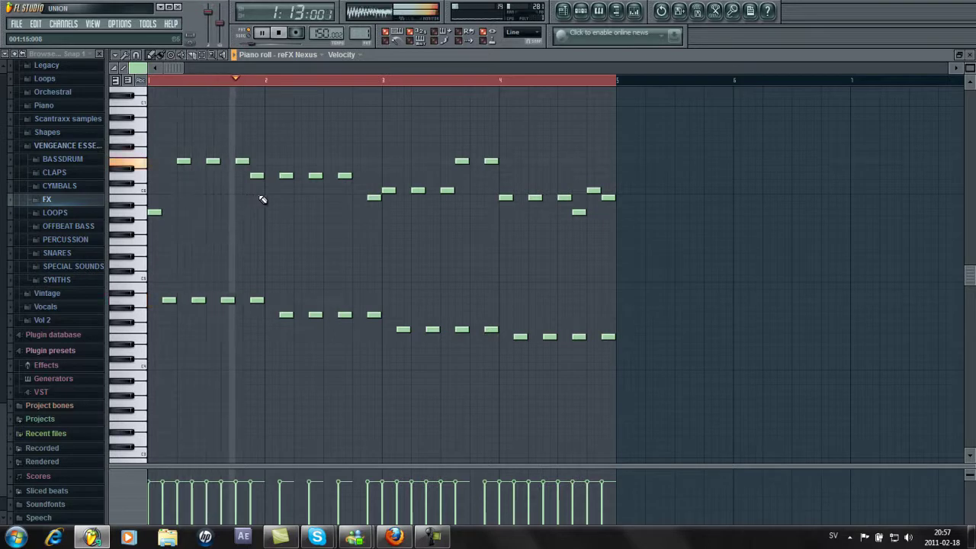
key("space")
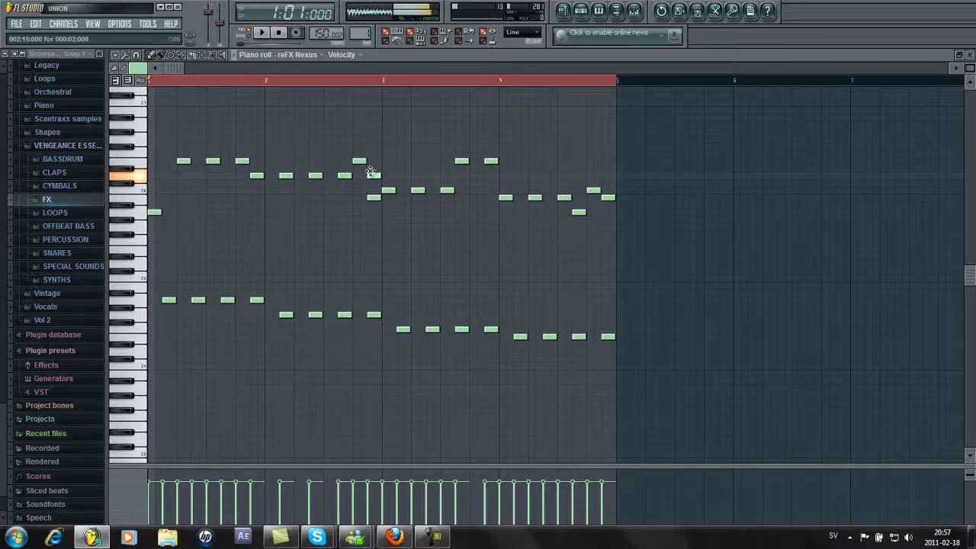
key("space")
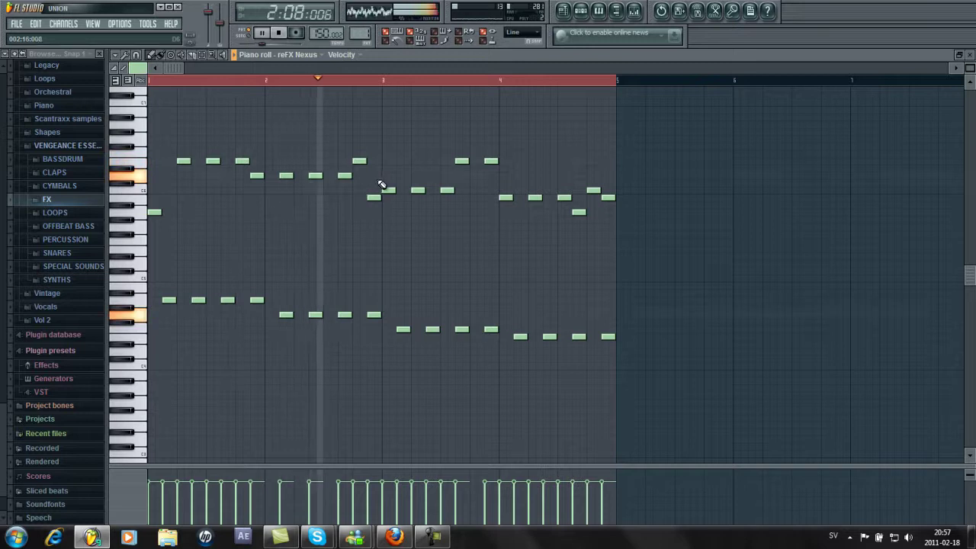
key("space")
left_click(373, 80)
key("space")
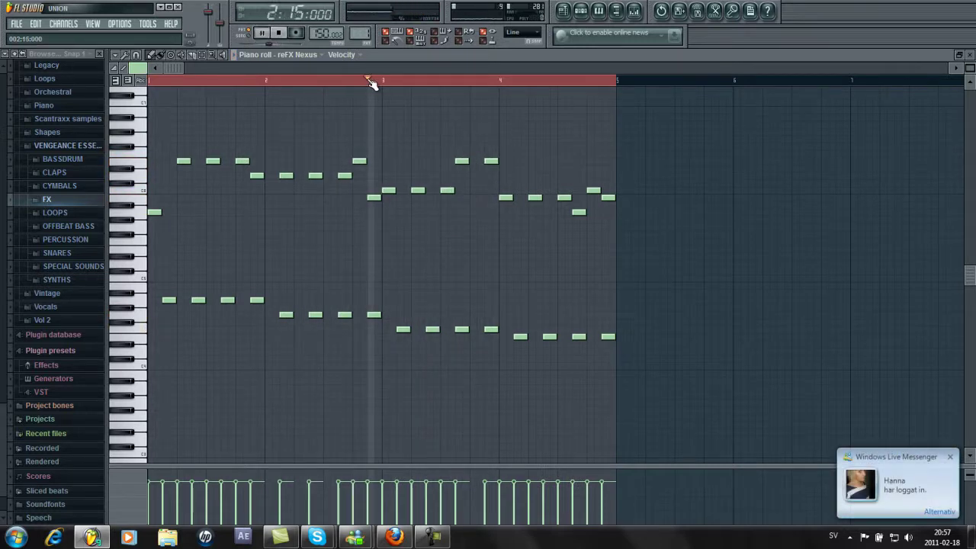
key("space")
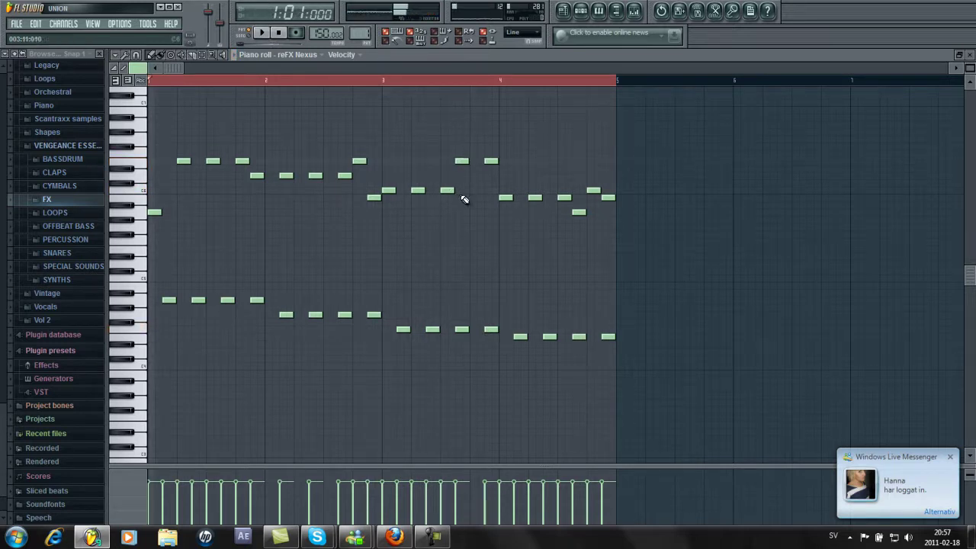
Step: Try replacing the first E6 in bar 3 with a B5 and a C6, and undo the change
left_click_drag(462, 160, 470, 187)
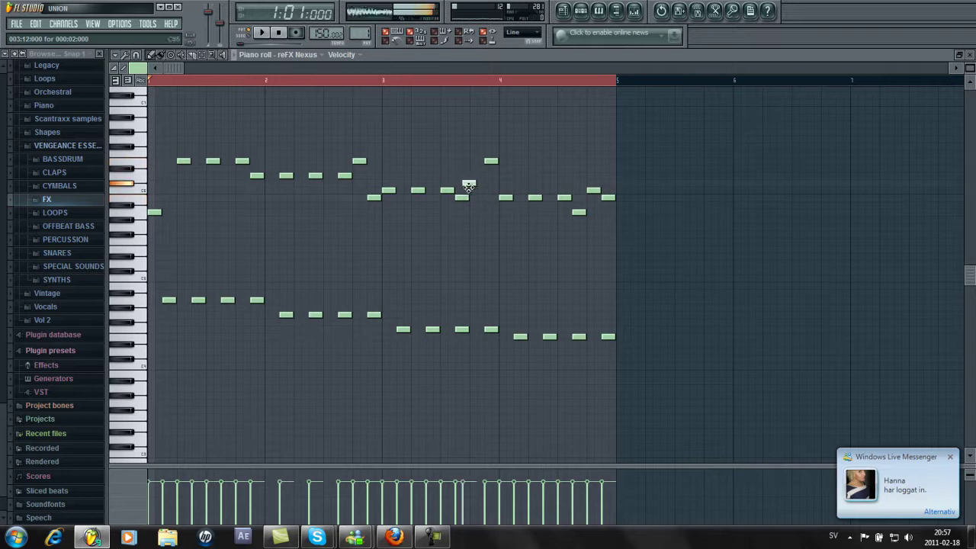
key("space")
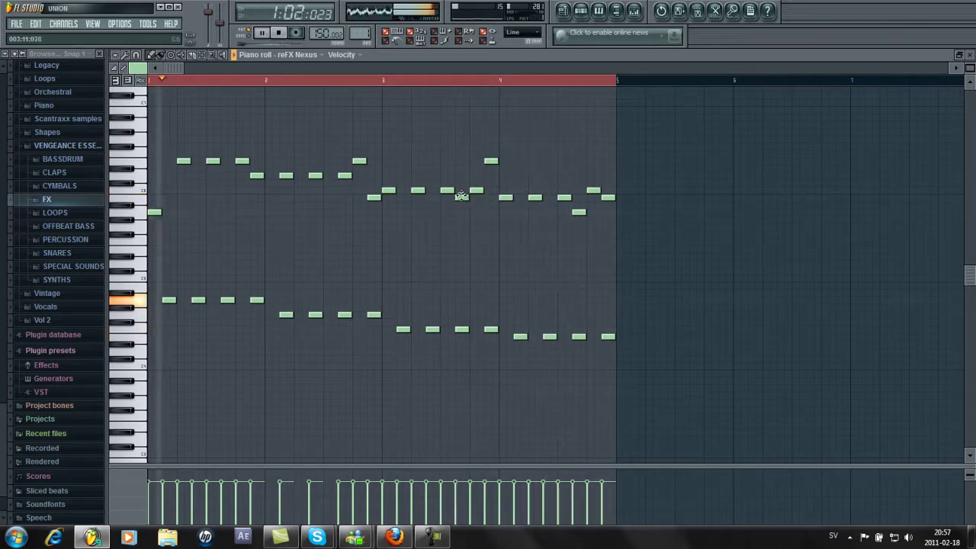
key("ctrl+alt+z")
key("ctrl+alt+z")
key("ctrl+alt+z")
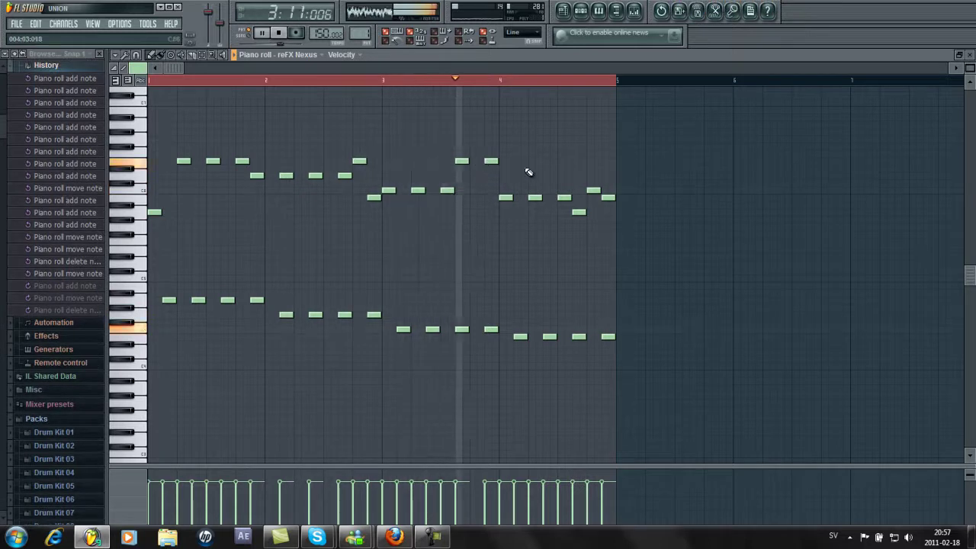
key("space")
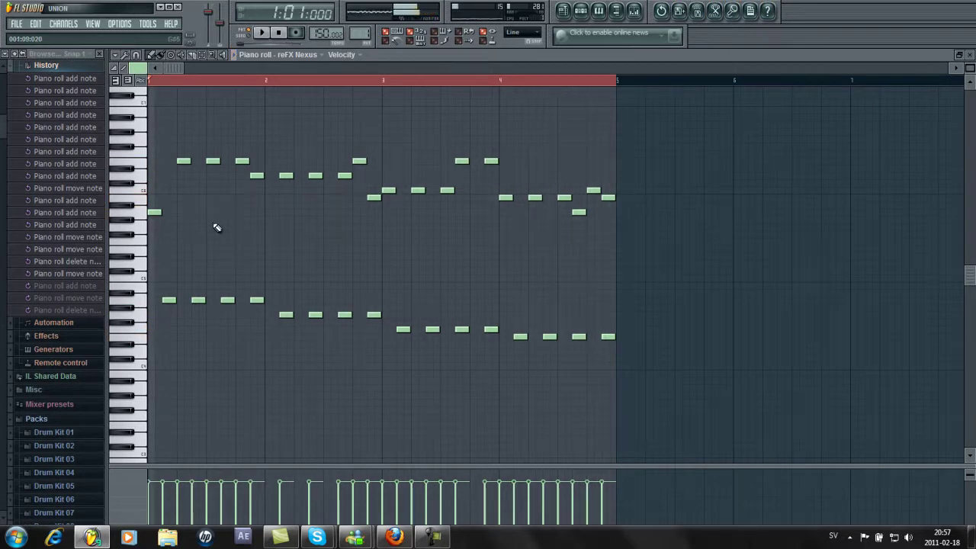
Step: Restore and close the piano roll, move the Maximus window clear of the mixer effect slots, and bring Maximus to the front
left_click(963, 57)
left_click(668, 76)
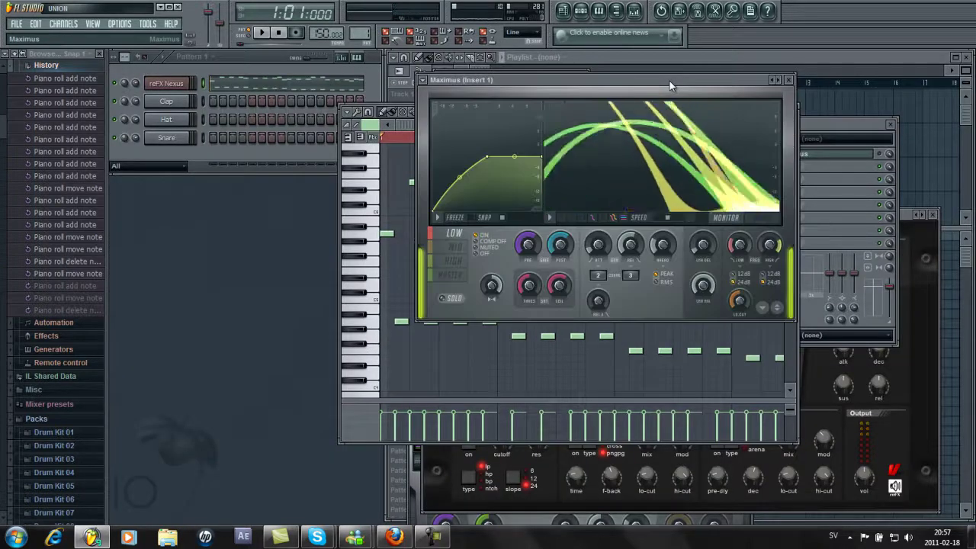
left_click_drag(669, 81, 719, 166)
left_click(654, 120)
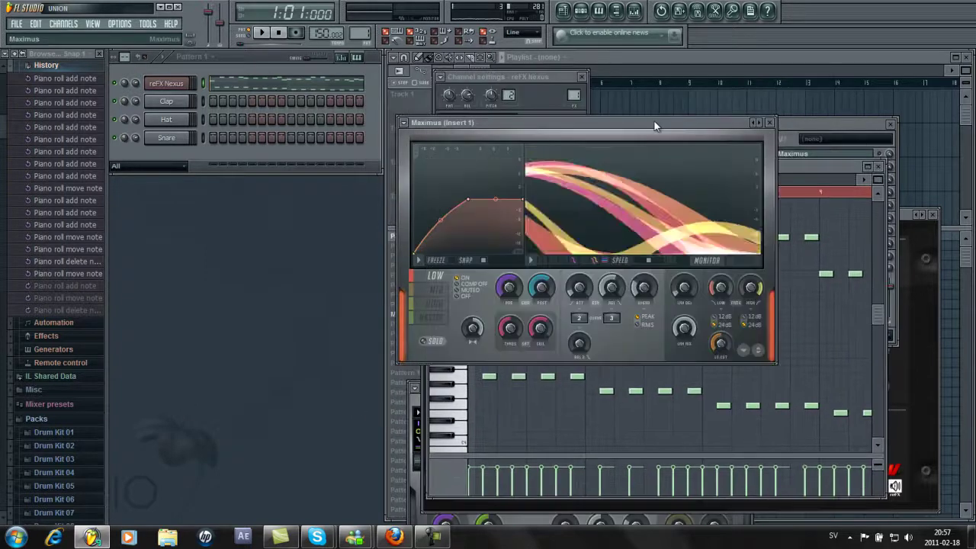
left_click_drag(654, 120, 647, 91)
left_click(879, 177)
left_click(888, 168)
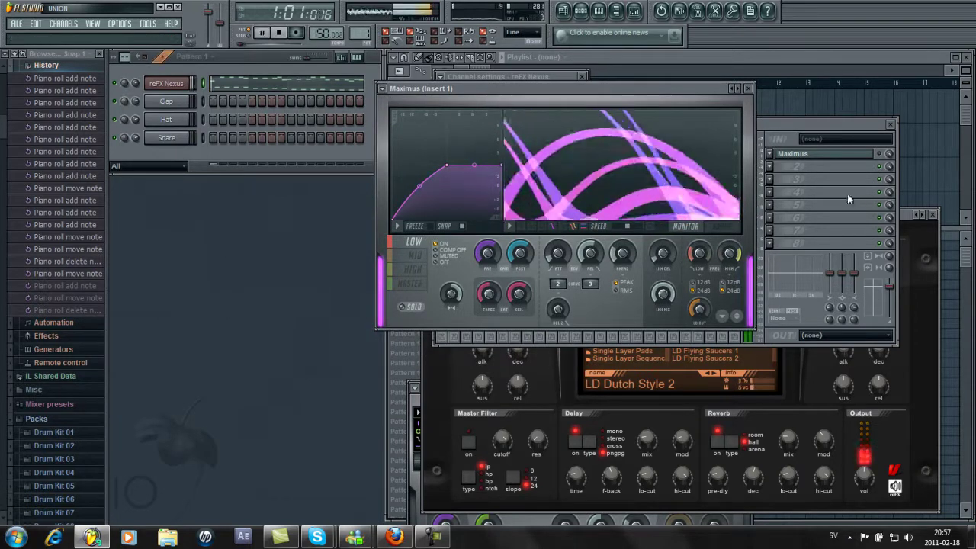
left_click(884, 156)
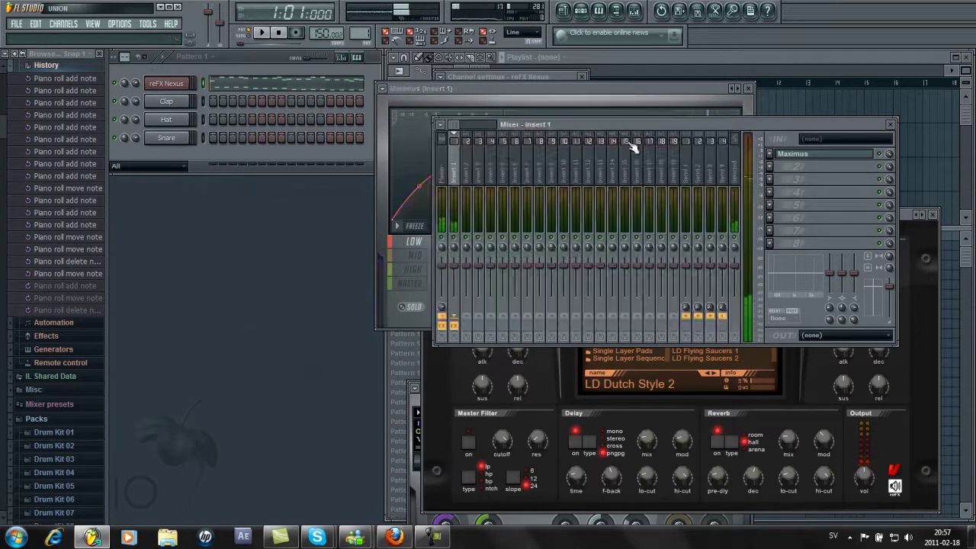
left_click(520, 87)
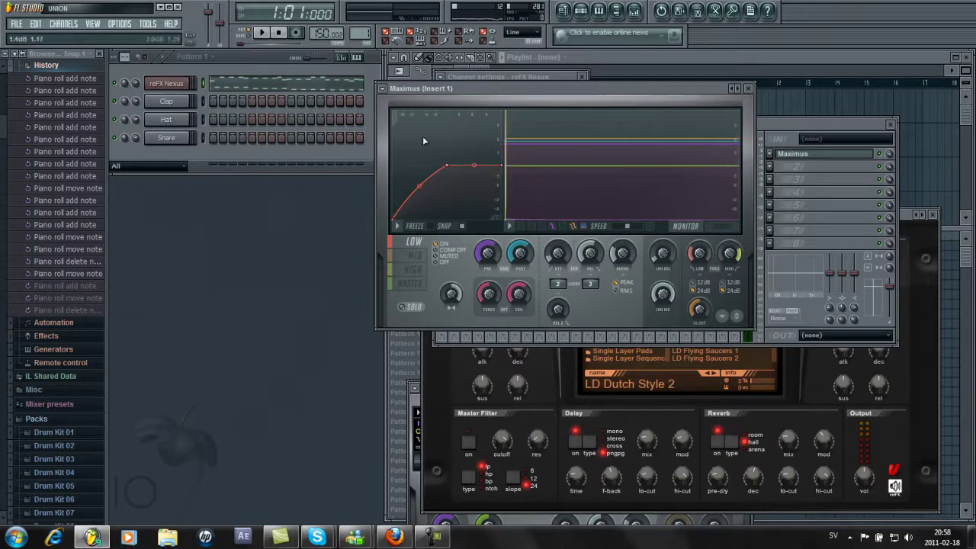
Step: Raise the low band's post gain in Maximus, and play the lead with the high band selected
key("space")
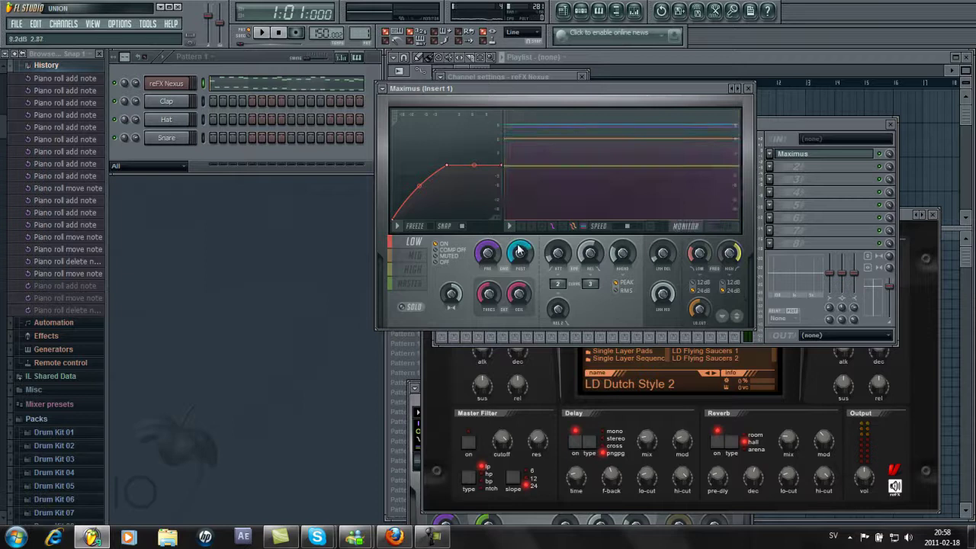
left_click(414, 256)
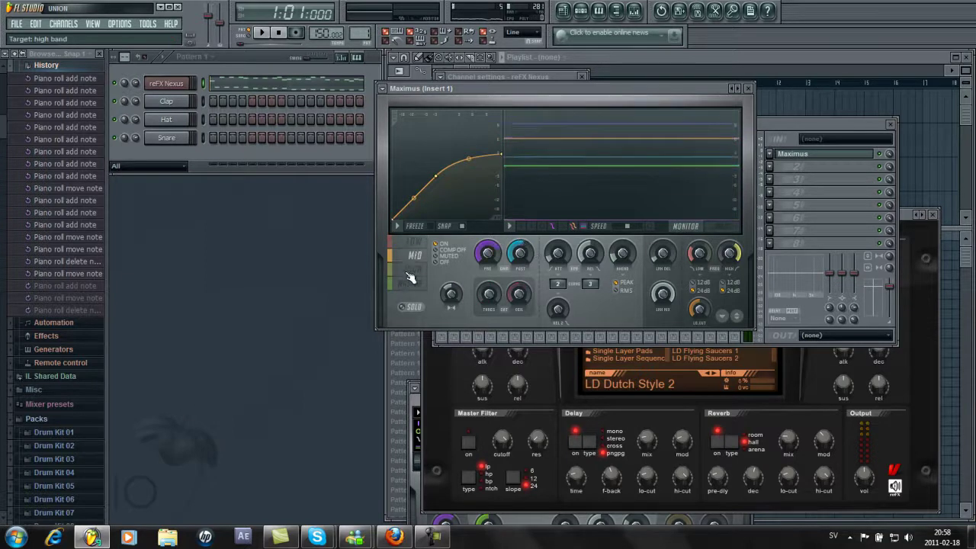
left_click(410, 272)
key("space")
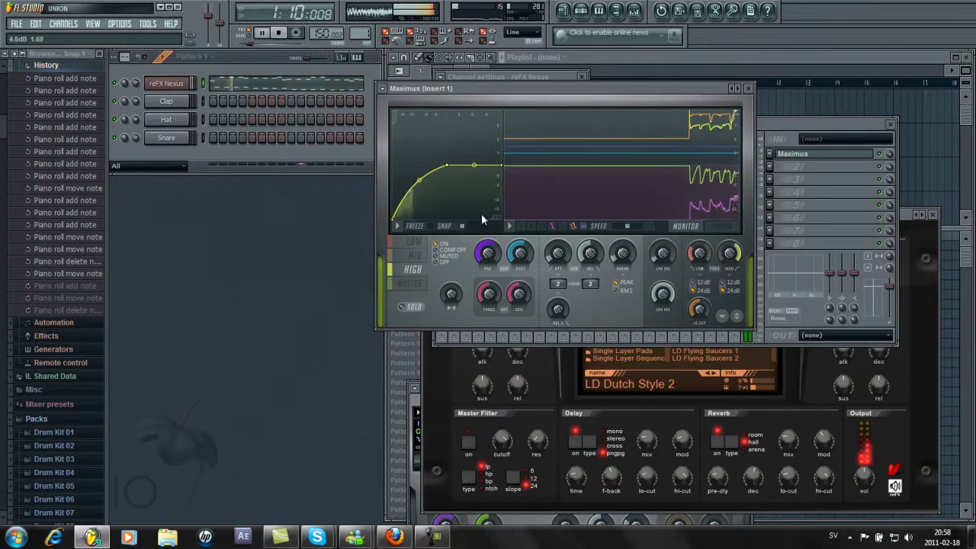
Step: Lower the mid band's pre gain, set its post gain to about 2.9 dB, and show the frequency bands with the low band selected
left_click(414, 256)
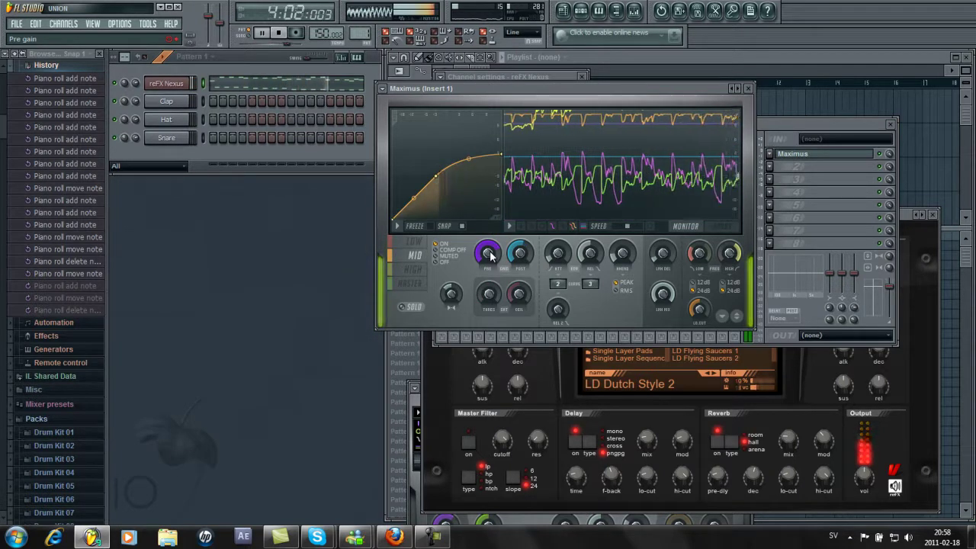
left_click_drag(495, 306, 510, 281)
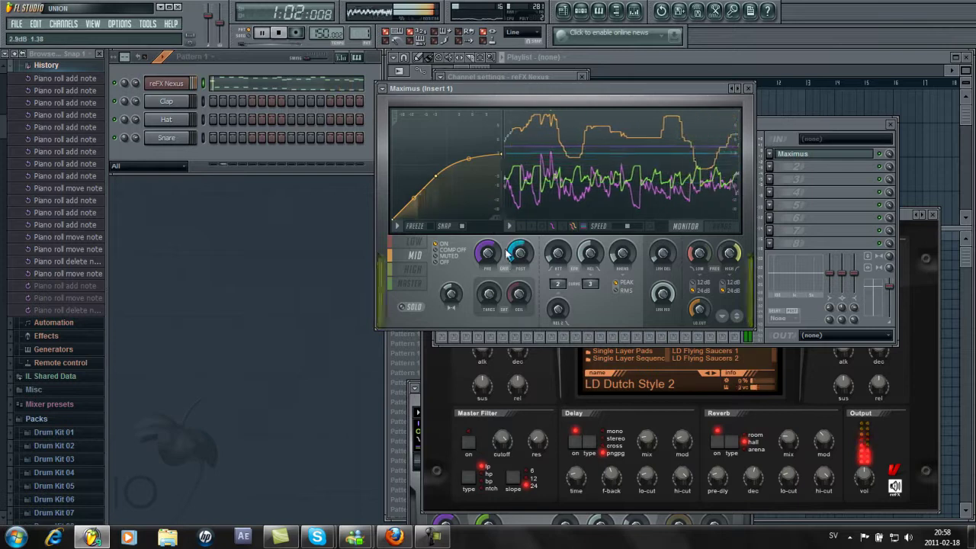
left_click(409, 243)
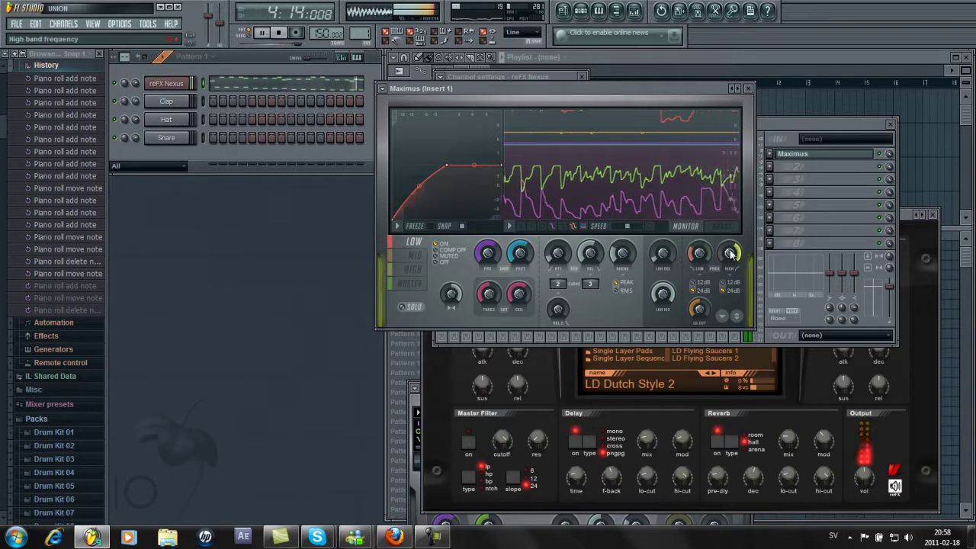
left_click(686, 226)
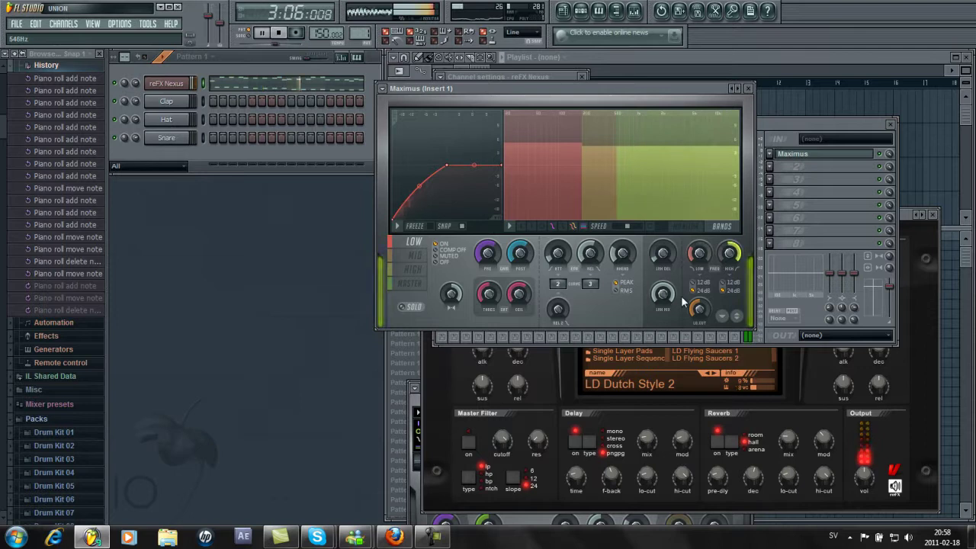
Step: Go through the high, mid and low bands of Maximus, bringing the mid and low bands' pre gain down to about 0 dB
left_click(413, 269)
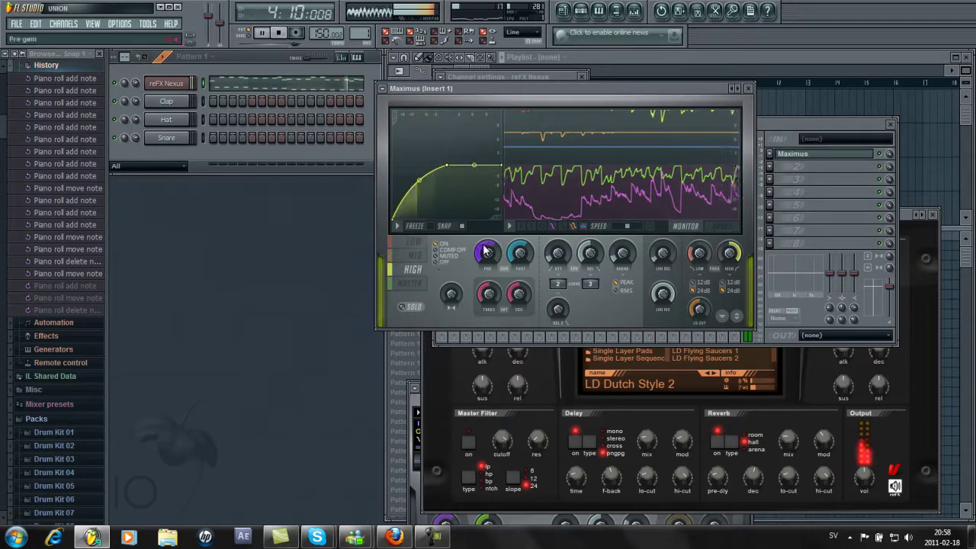
left_click(413, 256)
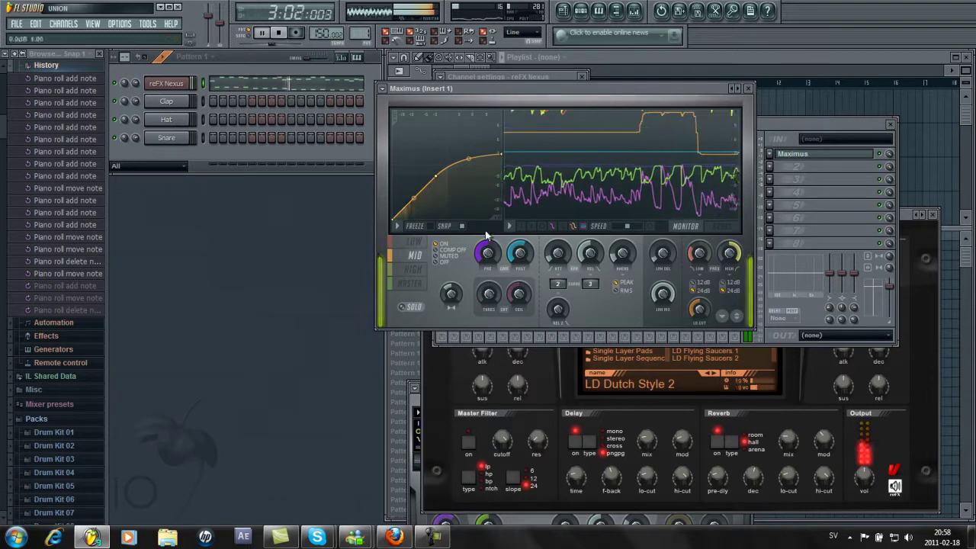
left_click(413, 242)
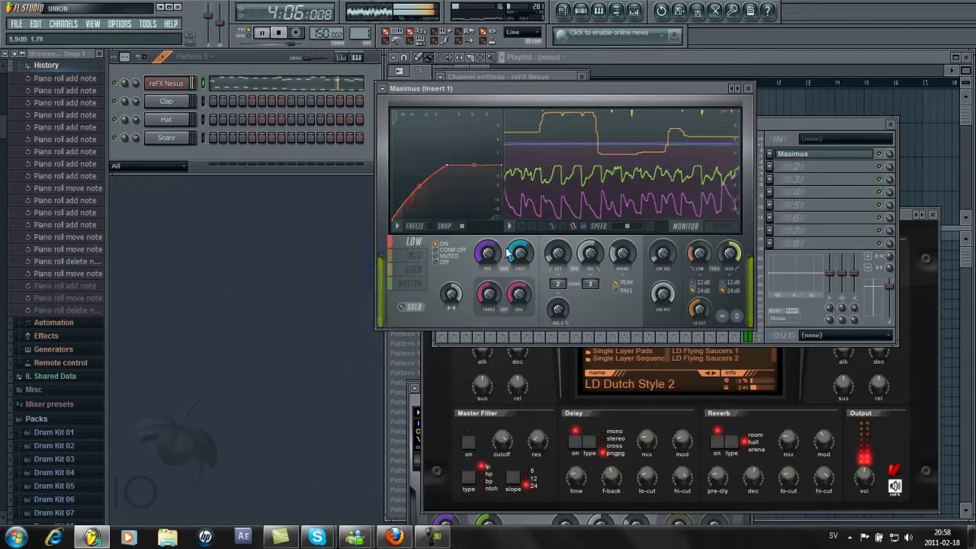
left_click_drag(479, 260, 483, 307)
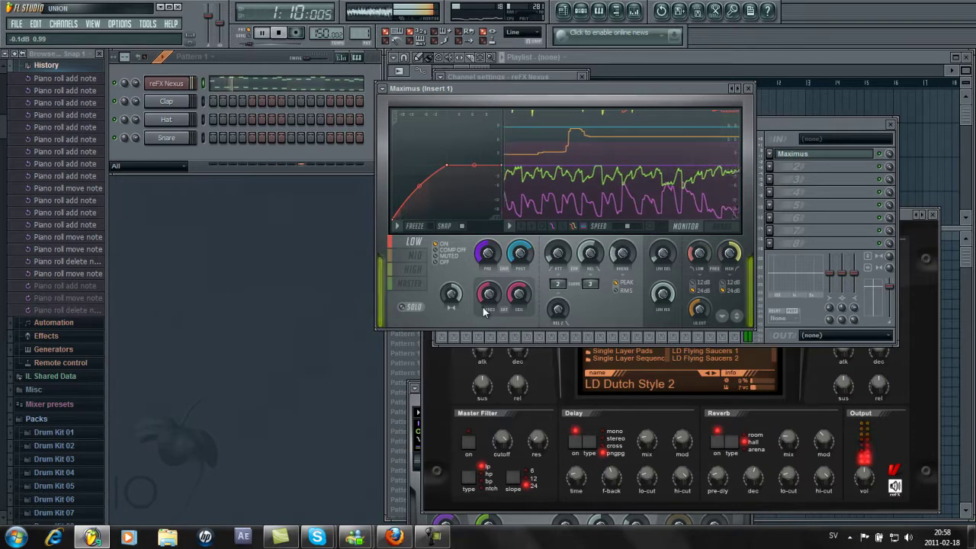
Step: Stop playback and adjust the high band's pre gain in Maximus
left_click(413, 269)
left_click(441, 260)
key("space")
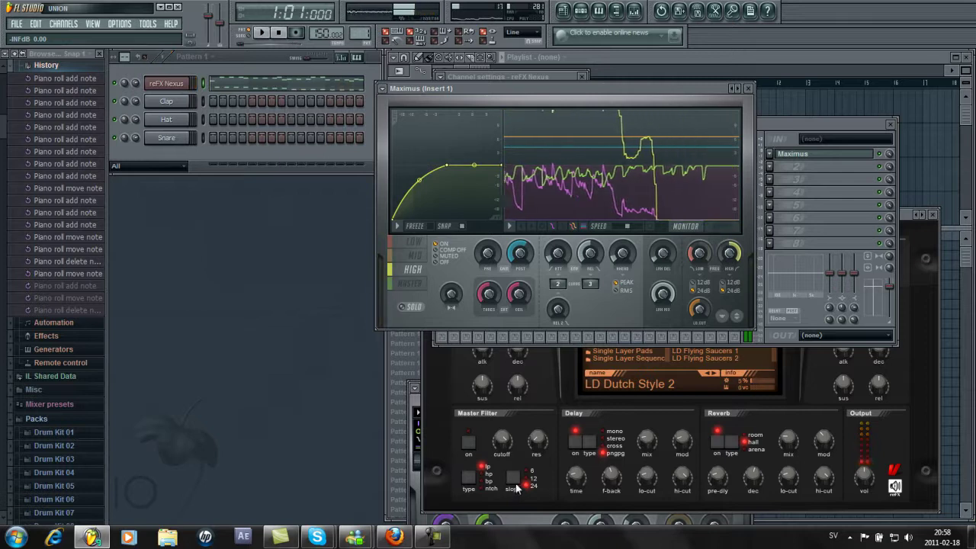
left_click_drag(481, 261, 478, 250)
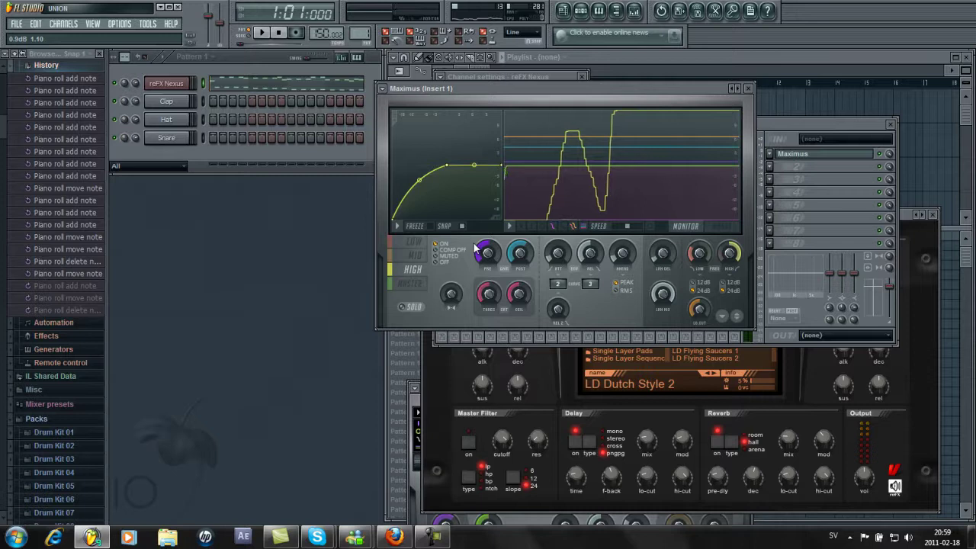
left_click_drag(482, 272, 481, 323)
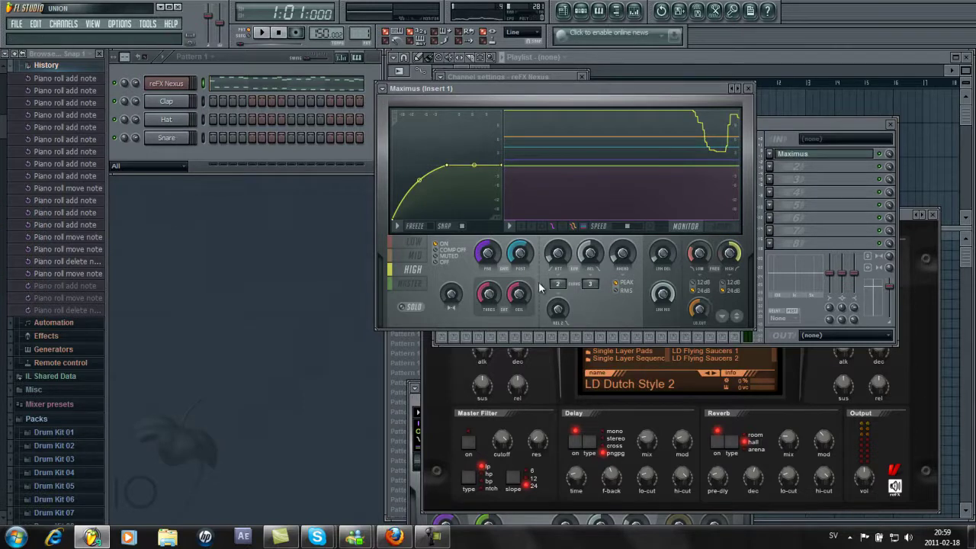
Step: Compare the curves and settings of the mid, high and low bands in Maximus, ending on the mid band
left_click(411, 256)
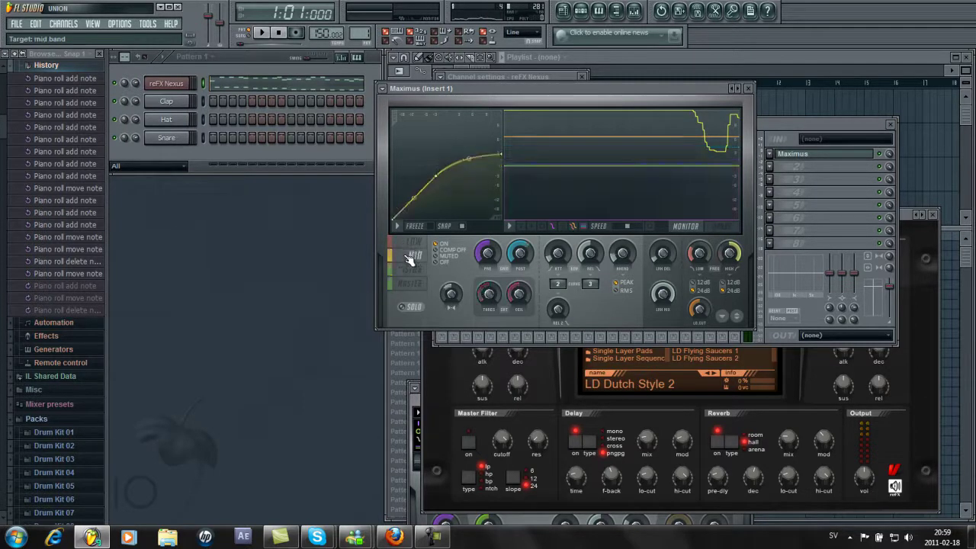
left_click(428, 272)
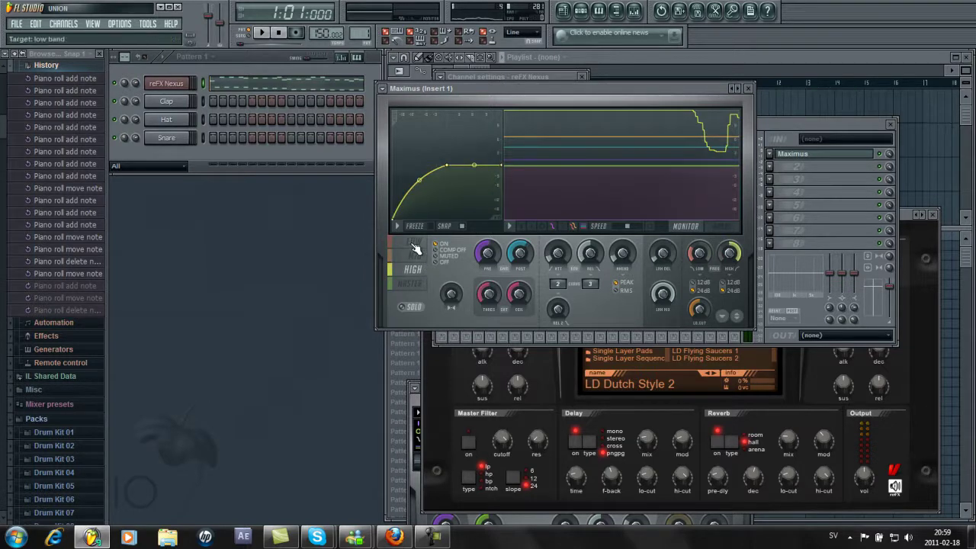
left_click(413, 244)
left_click(420, 256)
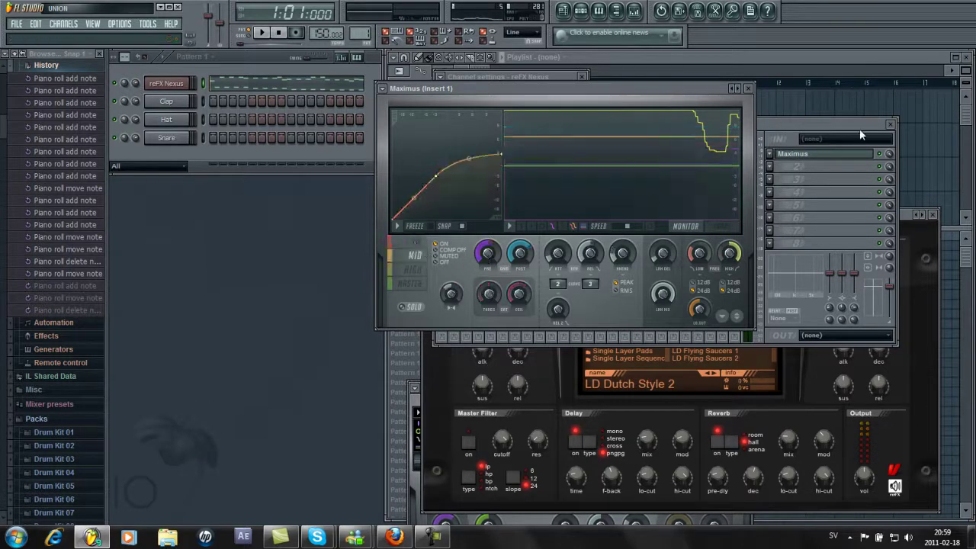
Step: Bring the mixer forward and look through the presets and replacement effects available for the Maximus slot on Insert 1
left_click(811, 124)
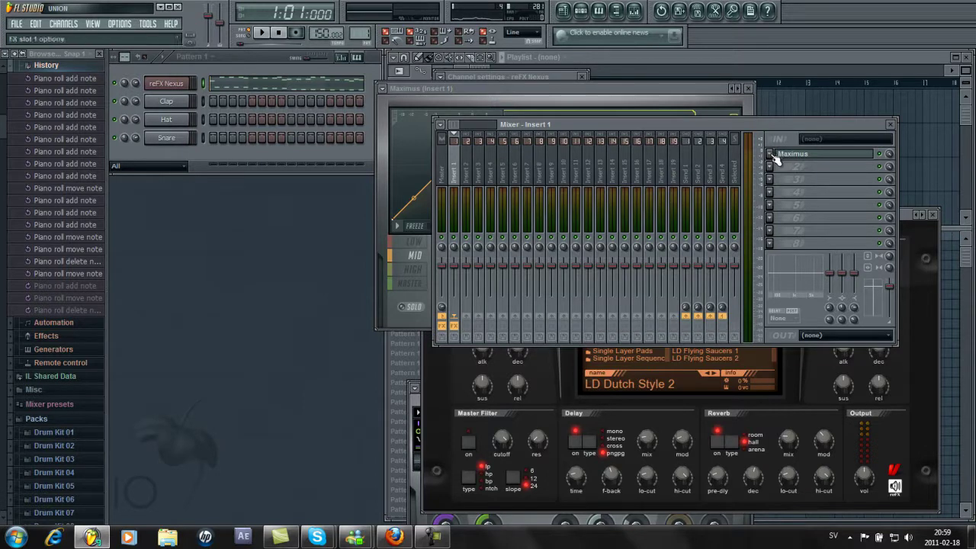
left_click(771, 155)
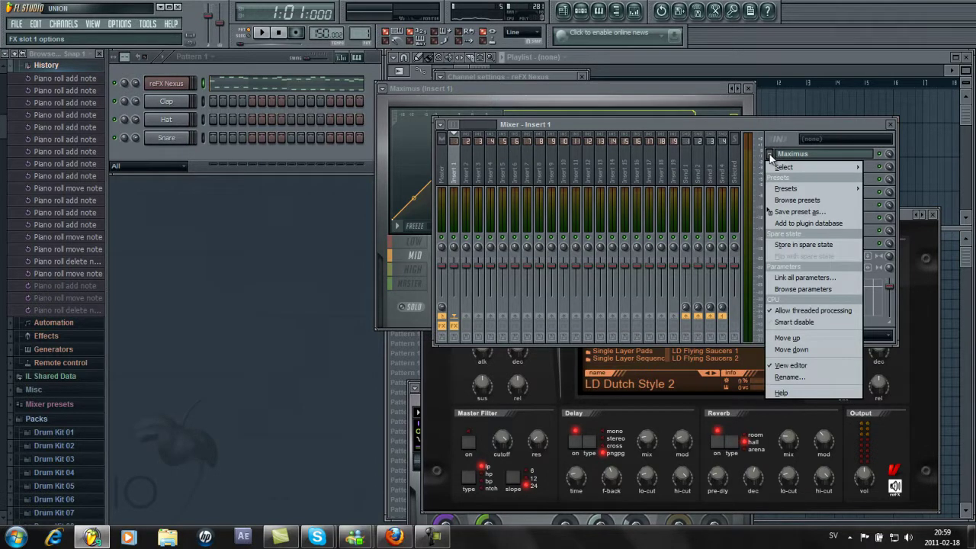
left_click(775, 155)
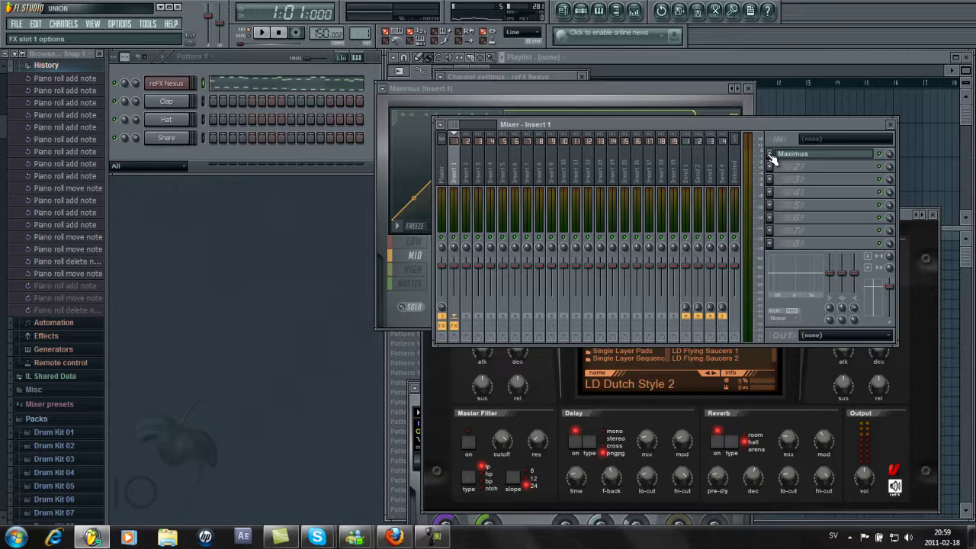
left_click(770, 154)
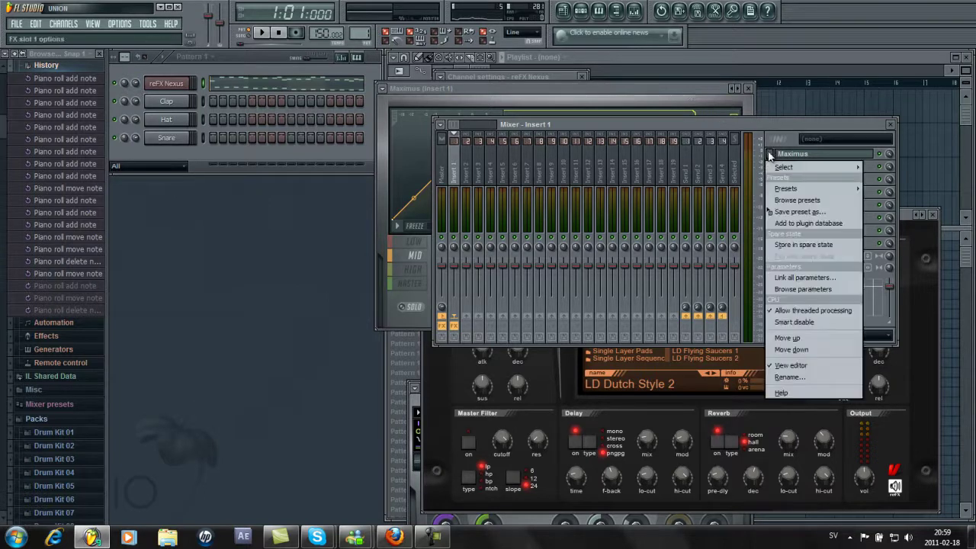
mouse_move(786, 167)
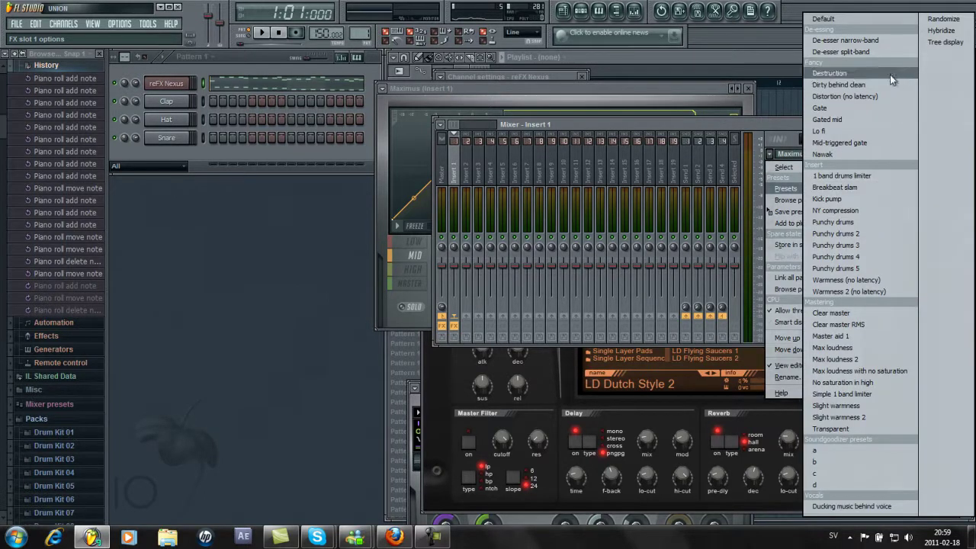
left_click(772, 154)
left_click(772, 154)
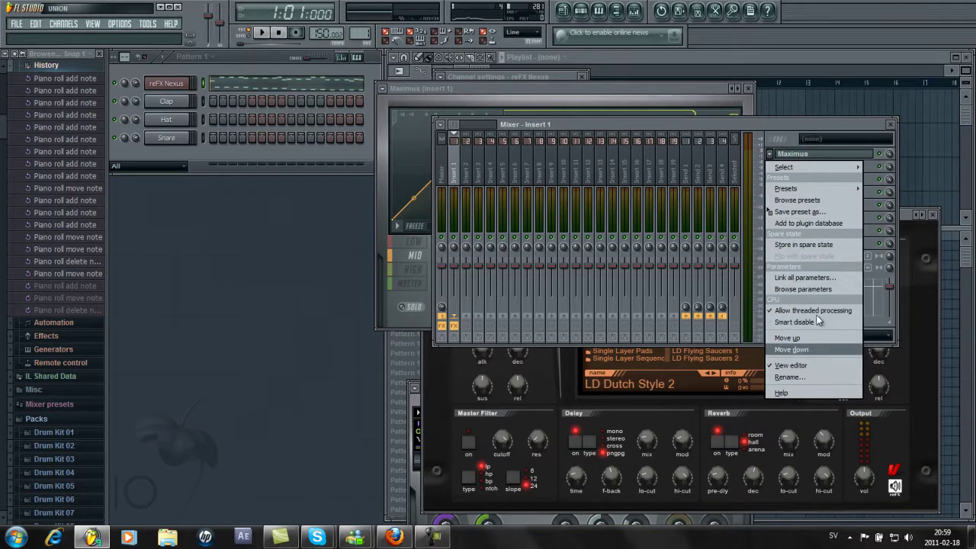
mouse_move(777, 169)
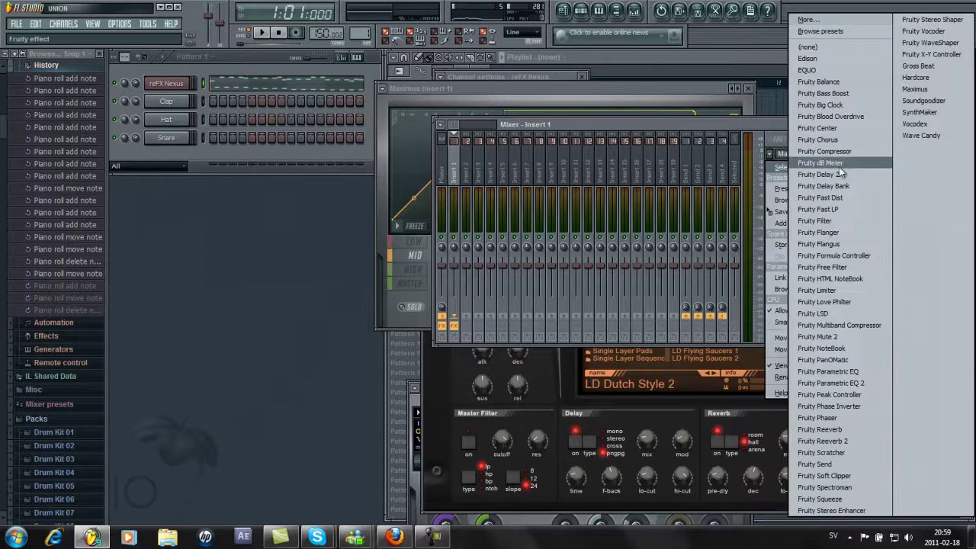
left_click(770, 122)
Step: Bring Maximus to the front and examine the low, mid, high and master band curves, ending on the mid band
left_click(549, 90)
left_click(412, 242)
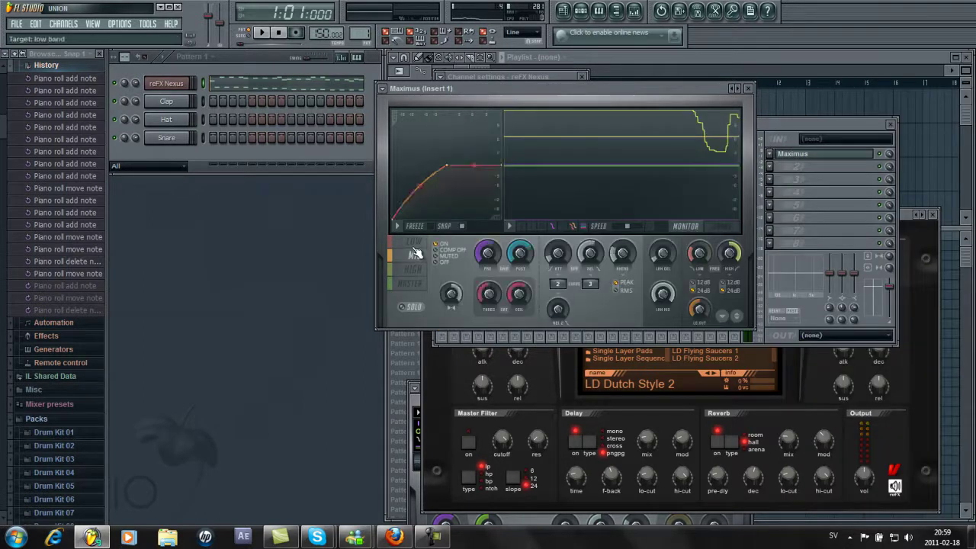
left_click(416, 260)
left_click(414, 271)
left_click(416, 285)
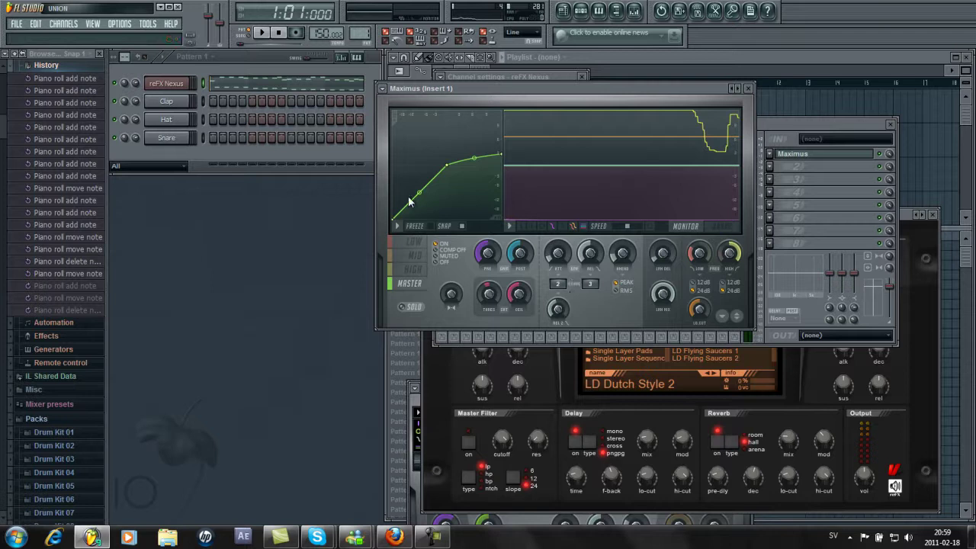
left_click(413, 249)
left_click(412, 258)
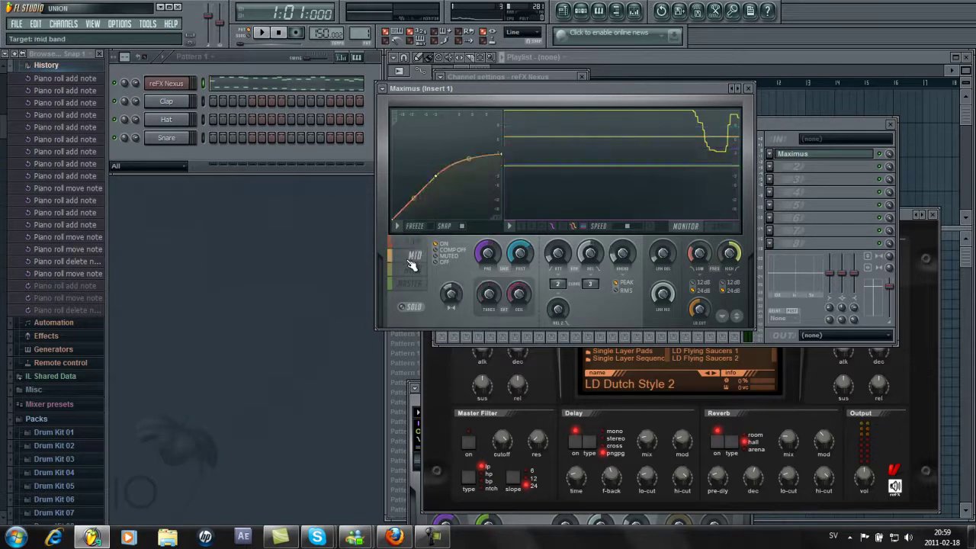
left_click(415, 272)
left_click(412, 243)
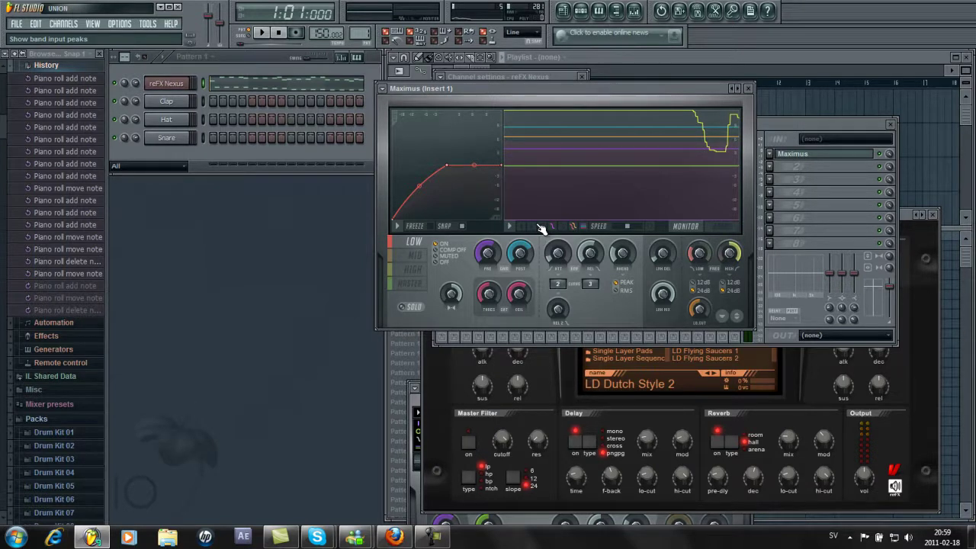
left_click(415, 258)
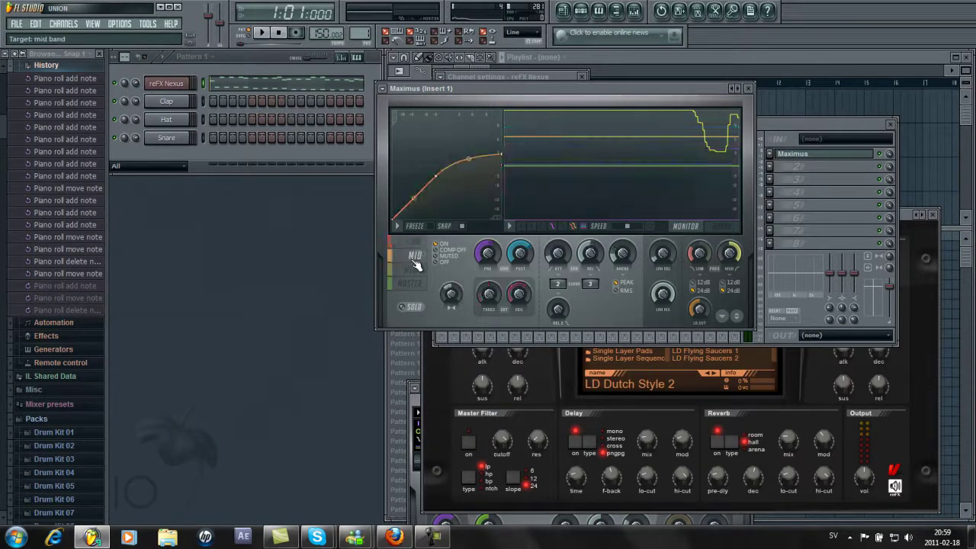
left_click(406, 243)
left_click(409, 257)
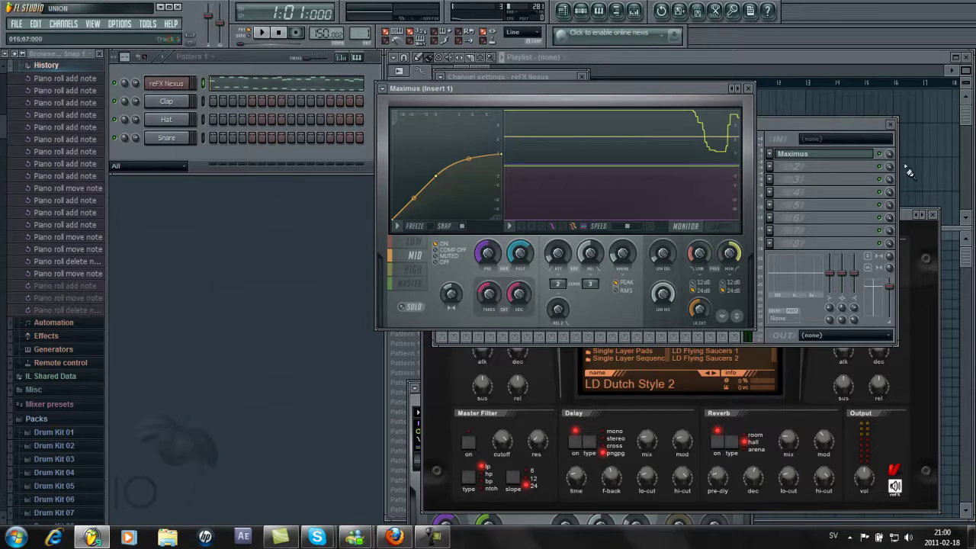
Step: Load a fresh Maximus into the first effect slot of Insert 1, and briefly play the lead through it
left_click(770, 154)
mouse_move(799, 165)
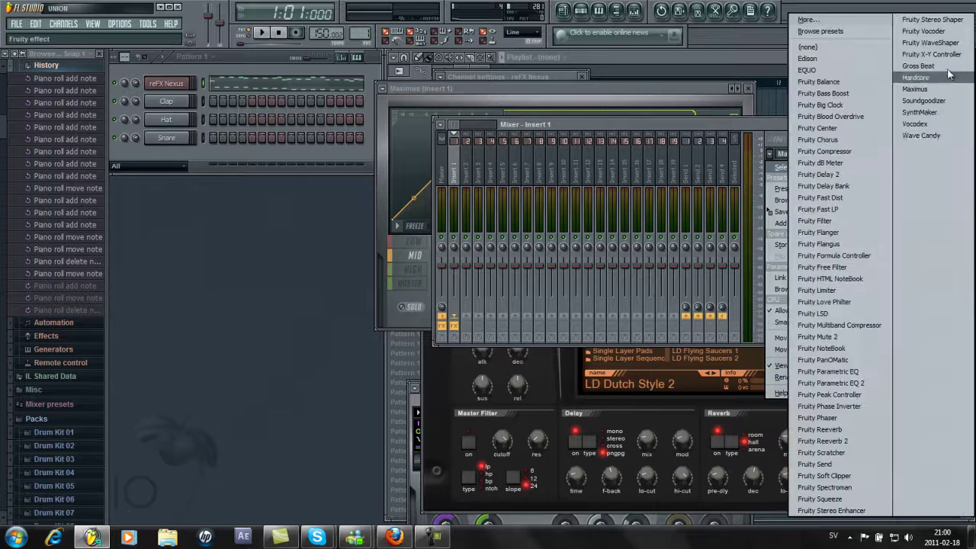
left_click(929, 89)
key("space")
key("space")
Step: View the low band, set the high band's saturation to 20% in mode A, and play the lead with it
left_click(413, 241)
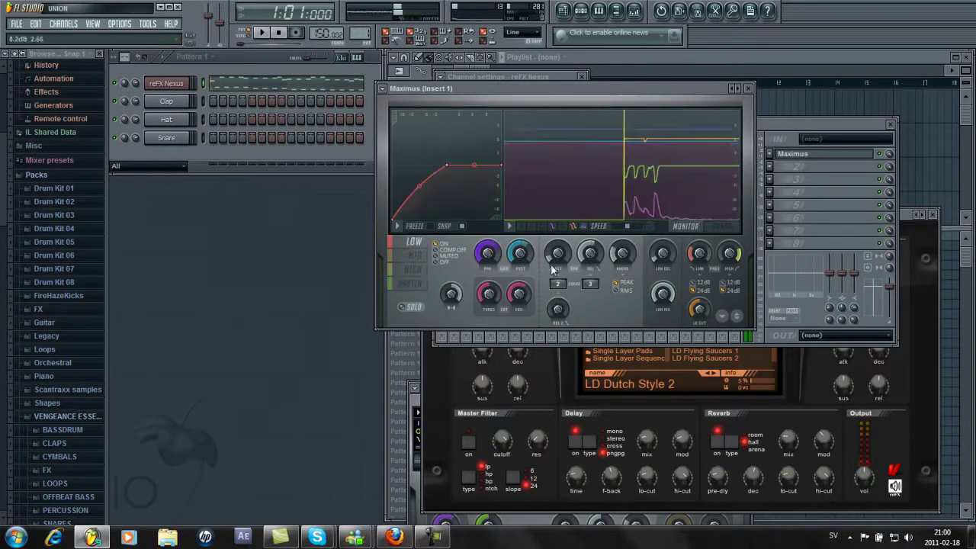
left_click(413, 270)
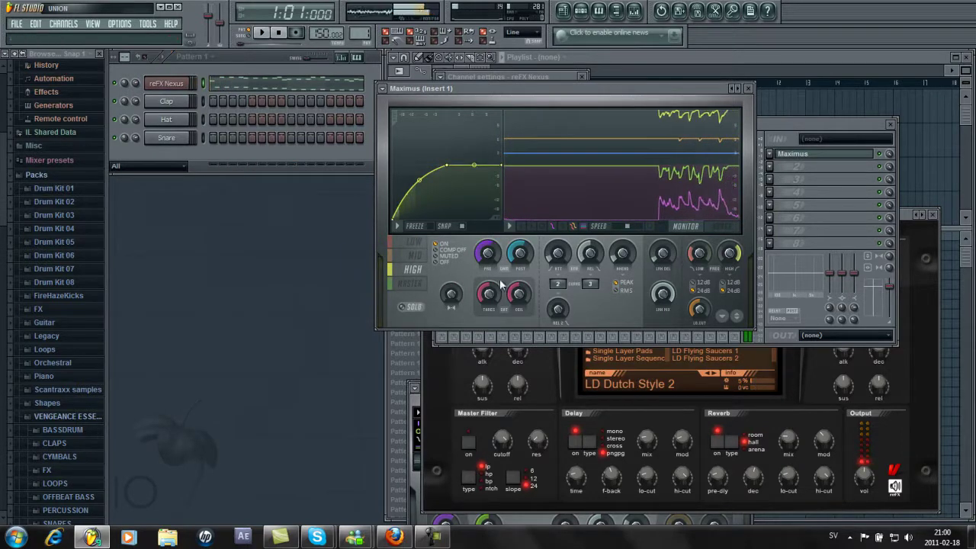
key("space")
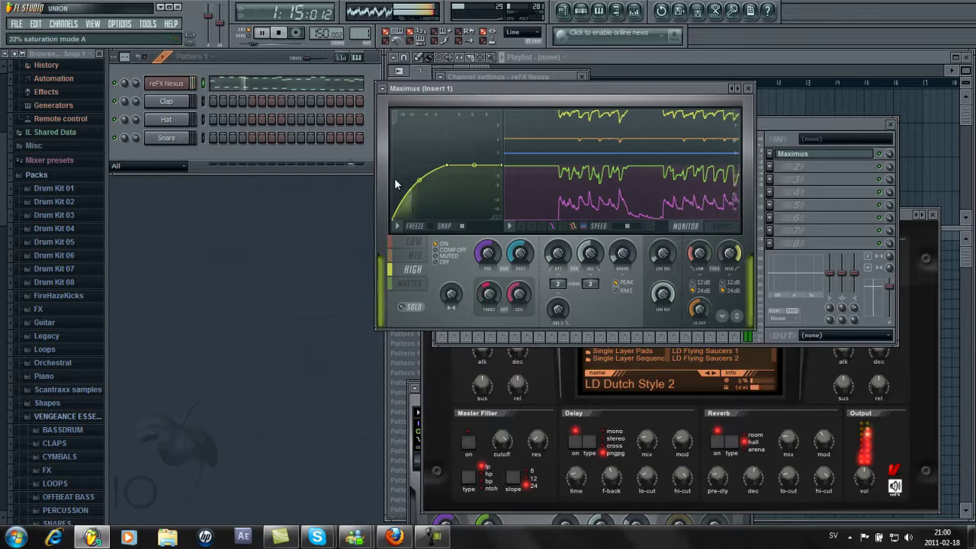
key("space")
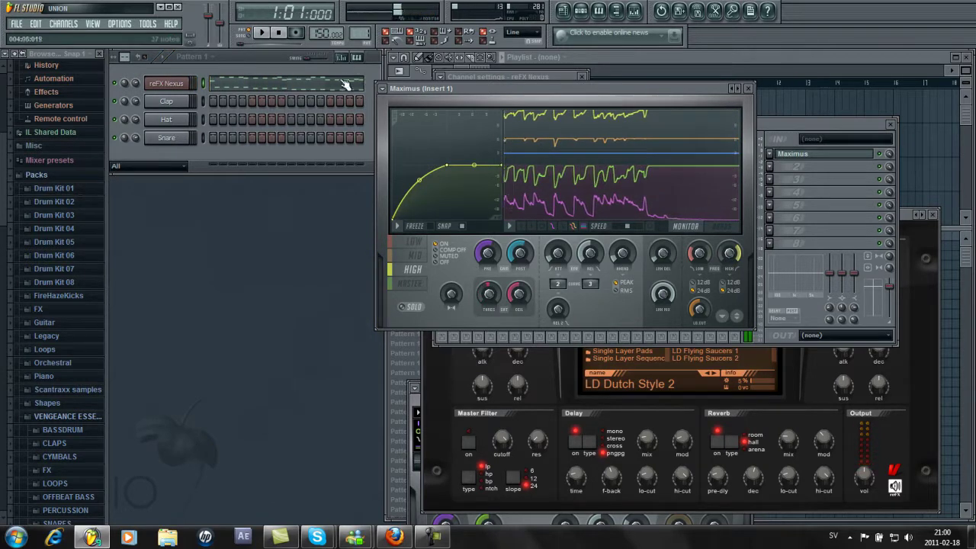
Step: Move the Maximus window away from the channel rack so it sits over the mixer
left_click_drag(546, 91, 608, 120)
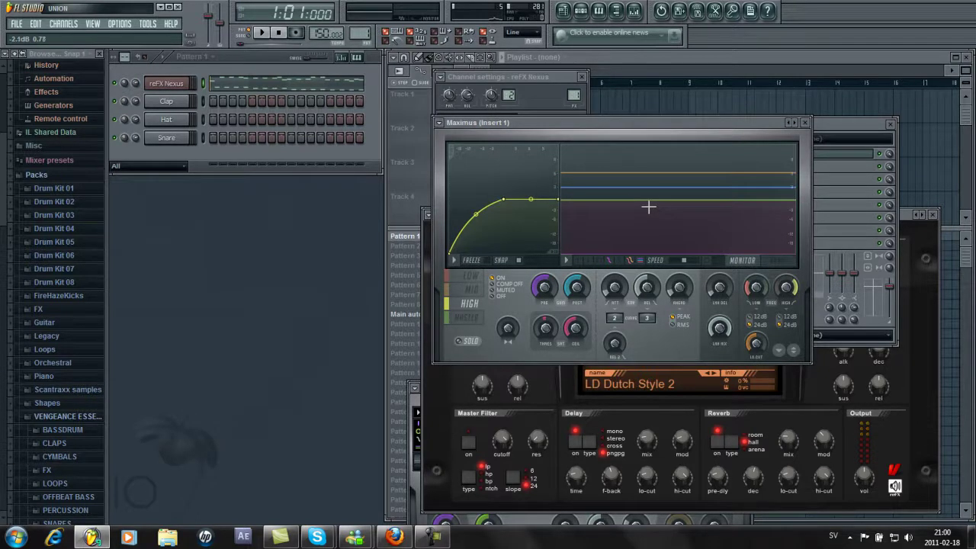
left_click_drag(622, 121, 625, 77)
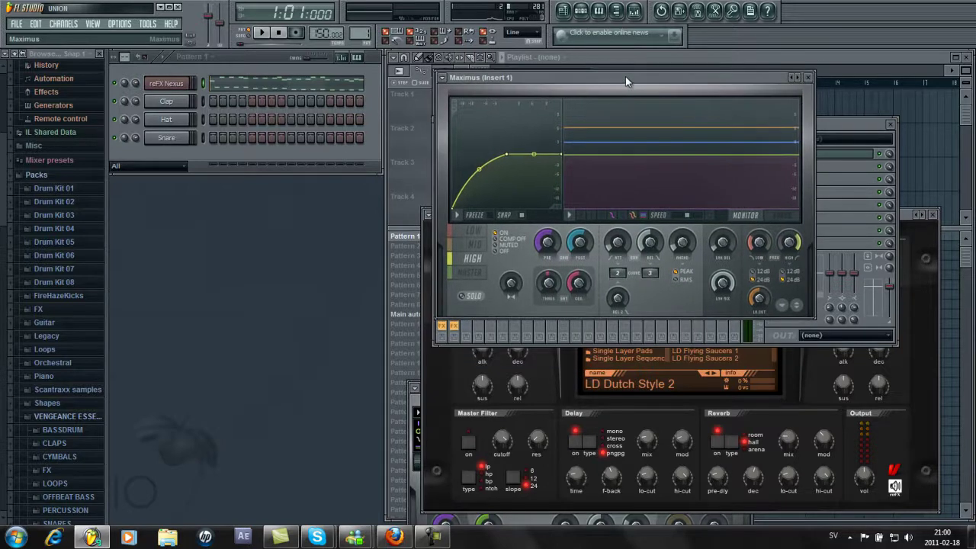